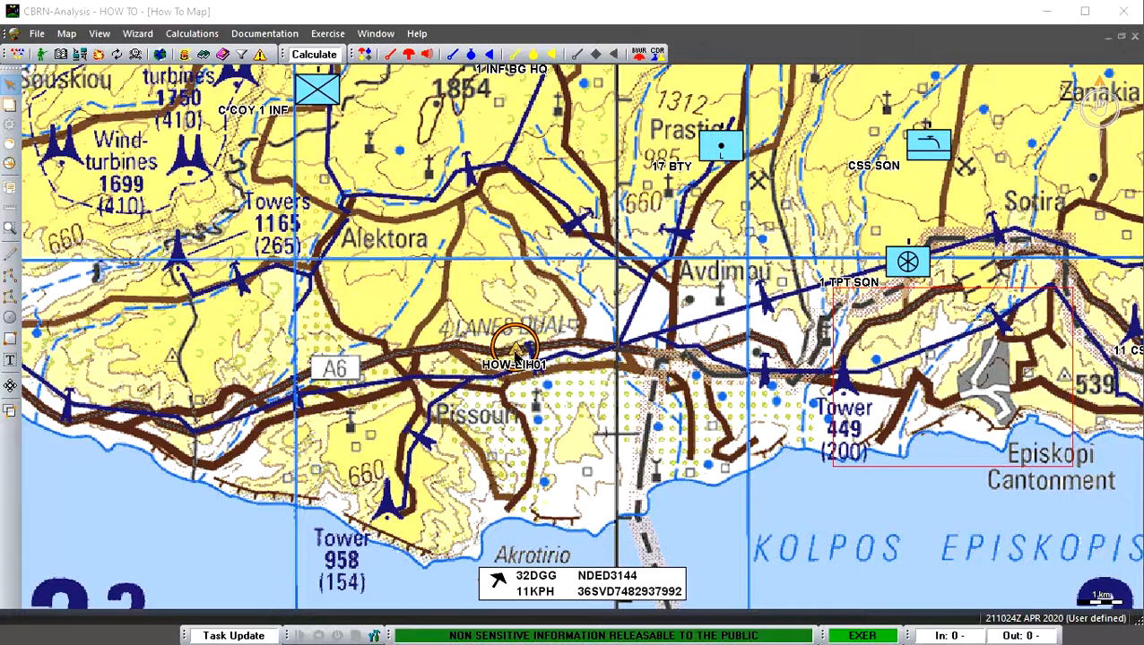
Enlarge the map symbols slightly, keeping the thin black halo
left_click(11, 130)
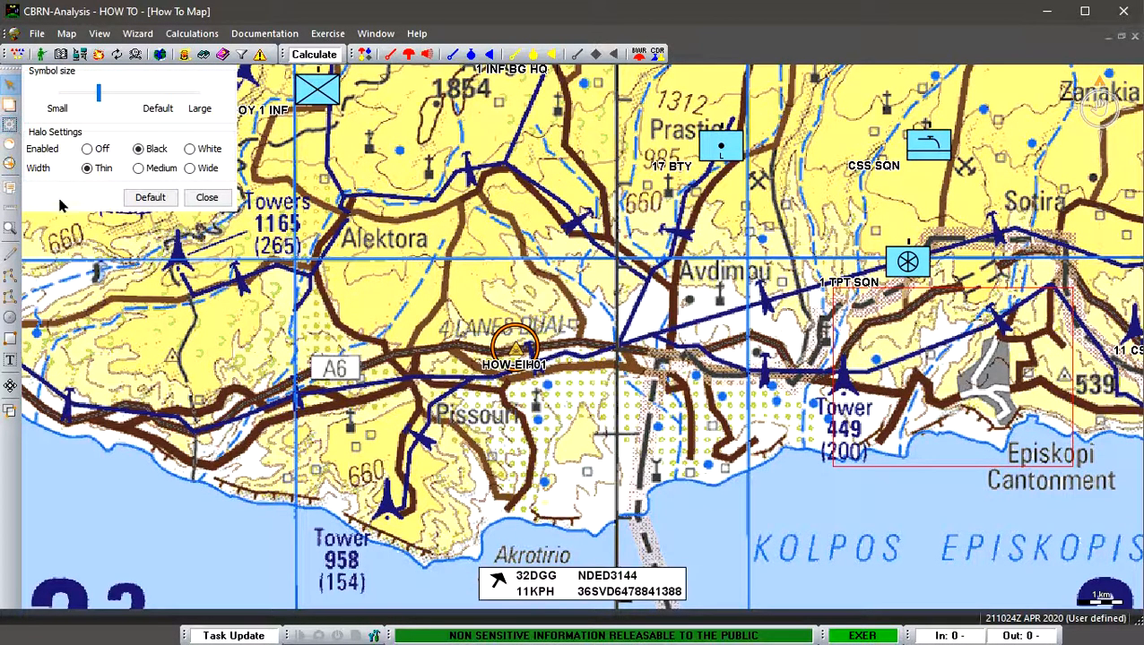
left_click(124, 95)
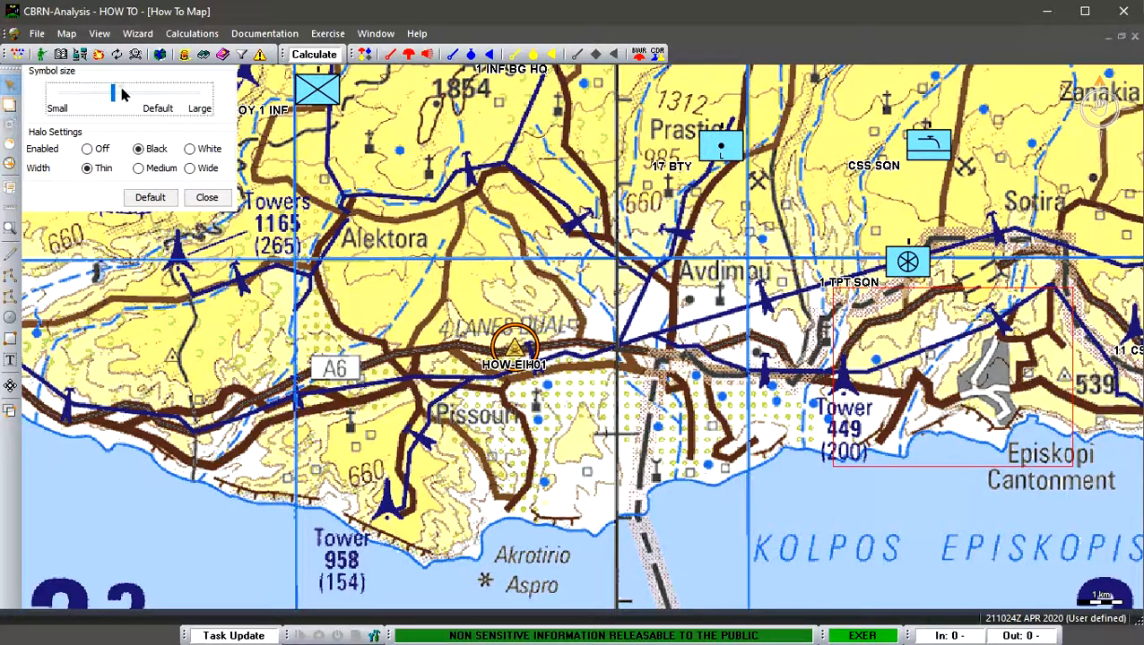
left_click(146, 90)
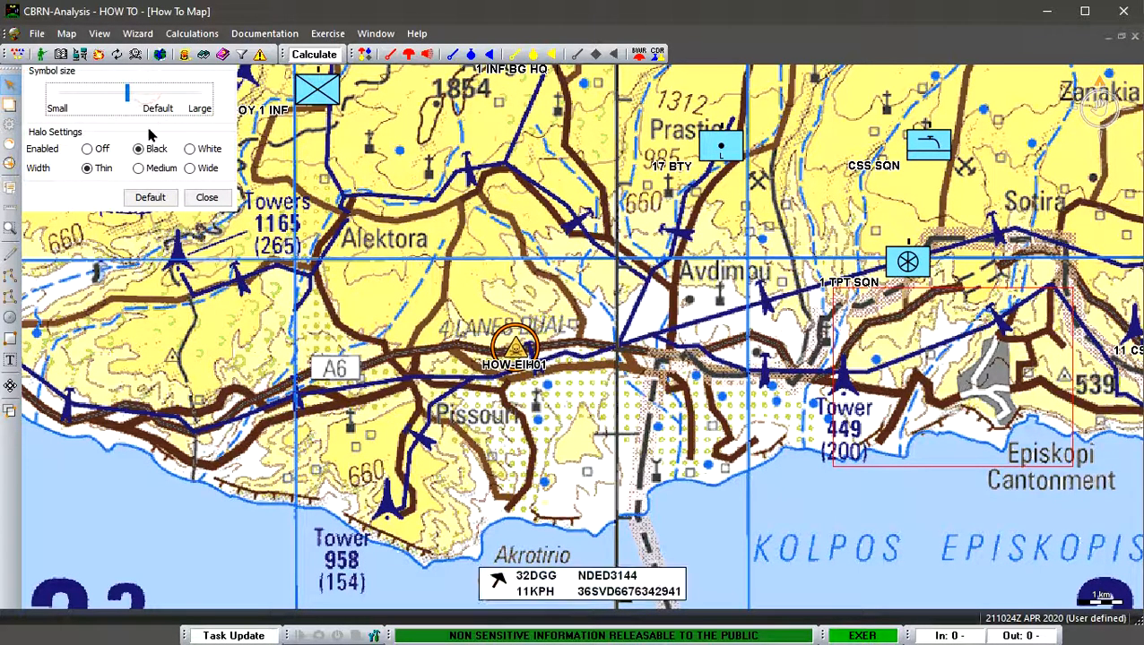
left_click(206, 198)
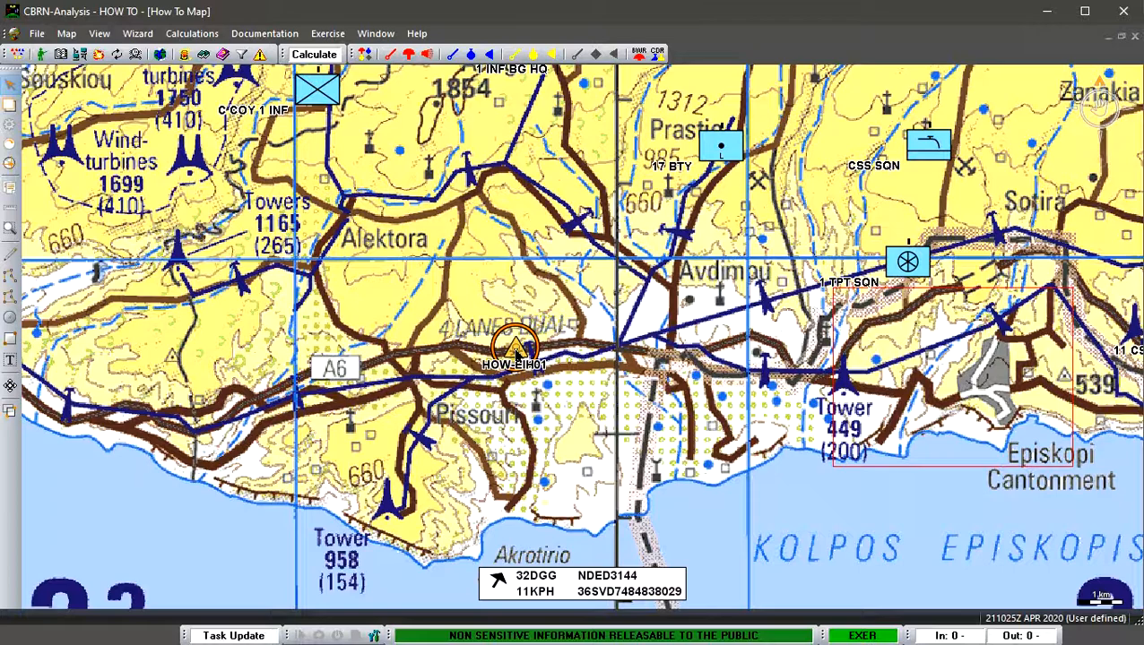
Open the HOW-EIH01 chemical plant risk object, browse its release scenarios and return to the Nitrogen trioxide record
double_click(515, 353)
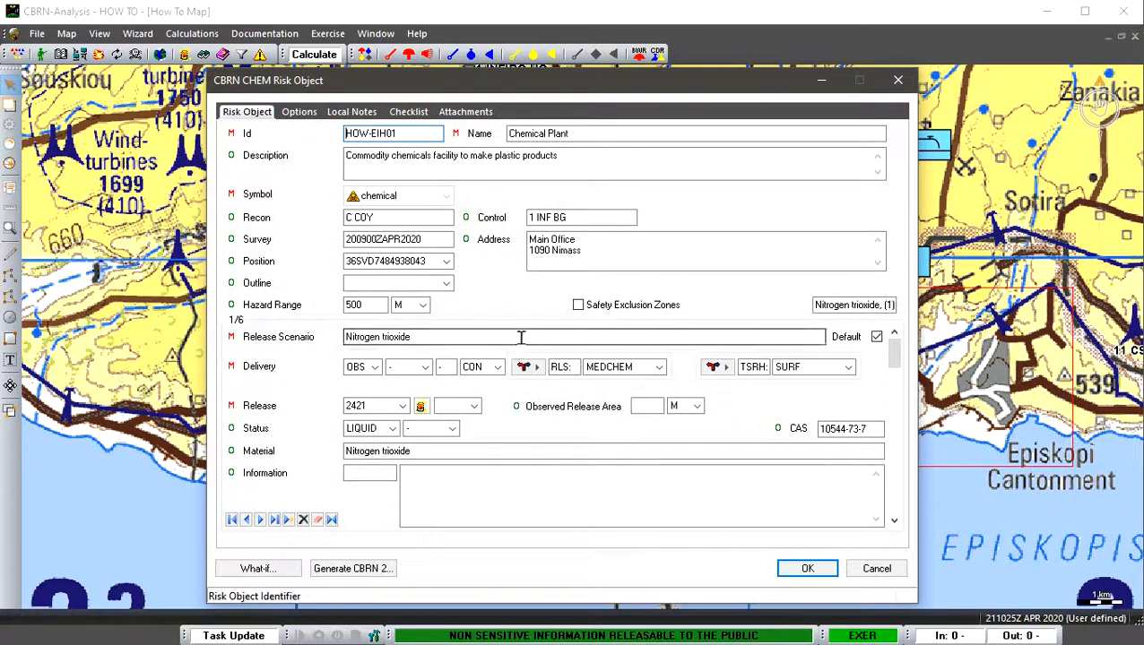
left_click_drag(524, 90, 544, 81)
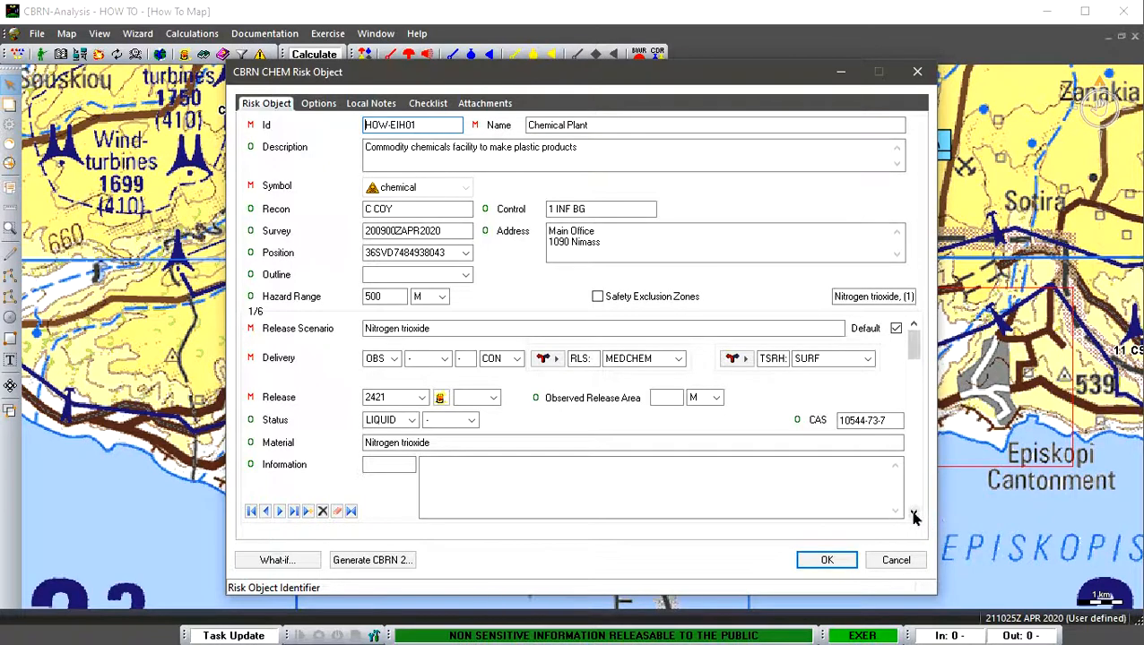
left_click(279, 511)
left_click(280, 512)
left_click(266, 512)
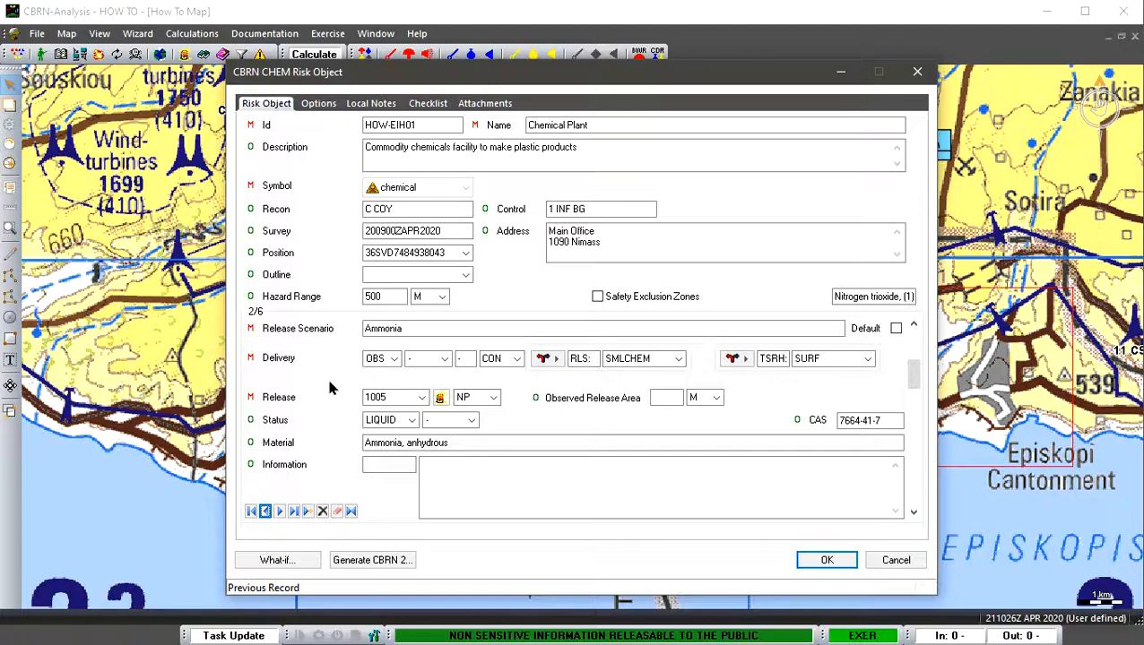
left_click_drag(913, 375, 914, 336)
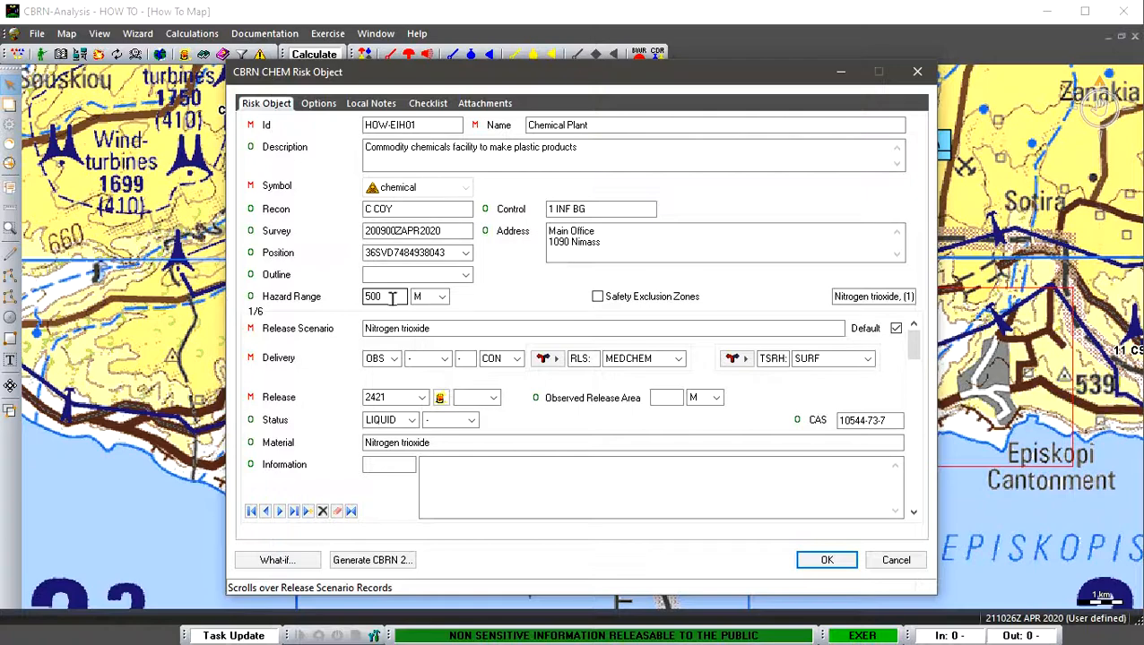
Enable the safety exclusion zones for the HOW-EIH01 risk object, save it and inspect the zones on the map
left_click(597, 296)
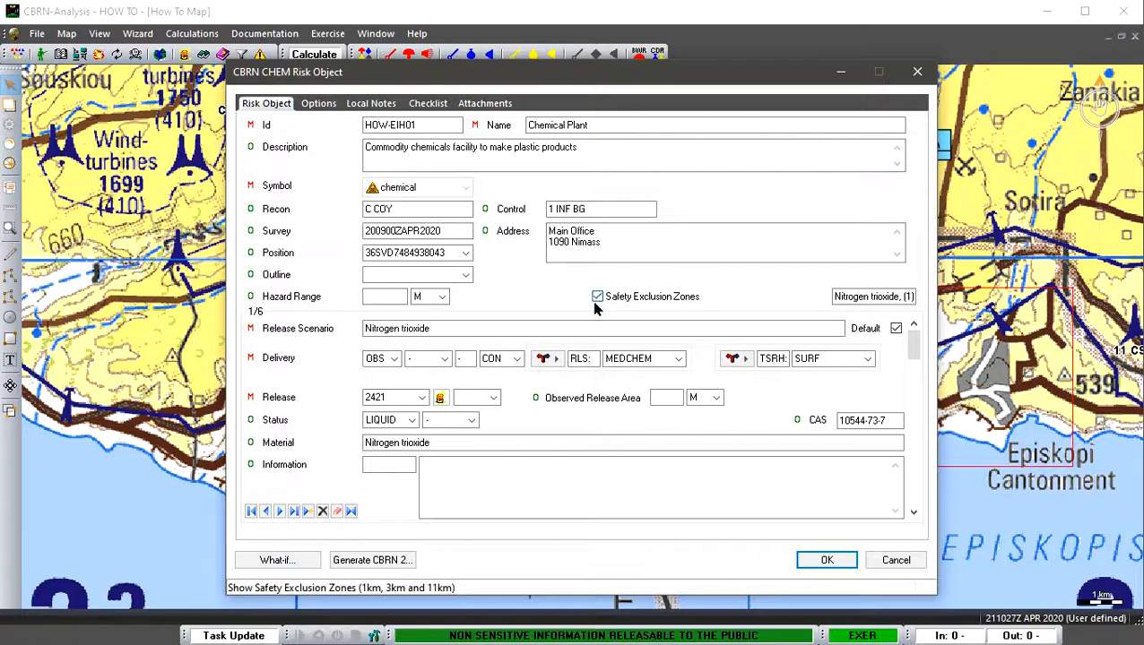
left_click(823, 560)
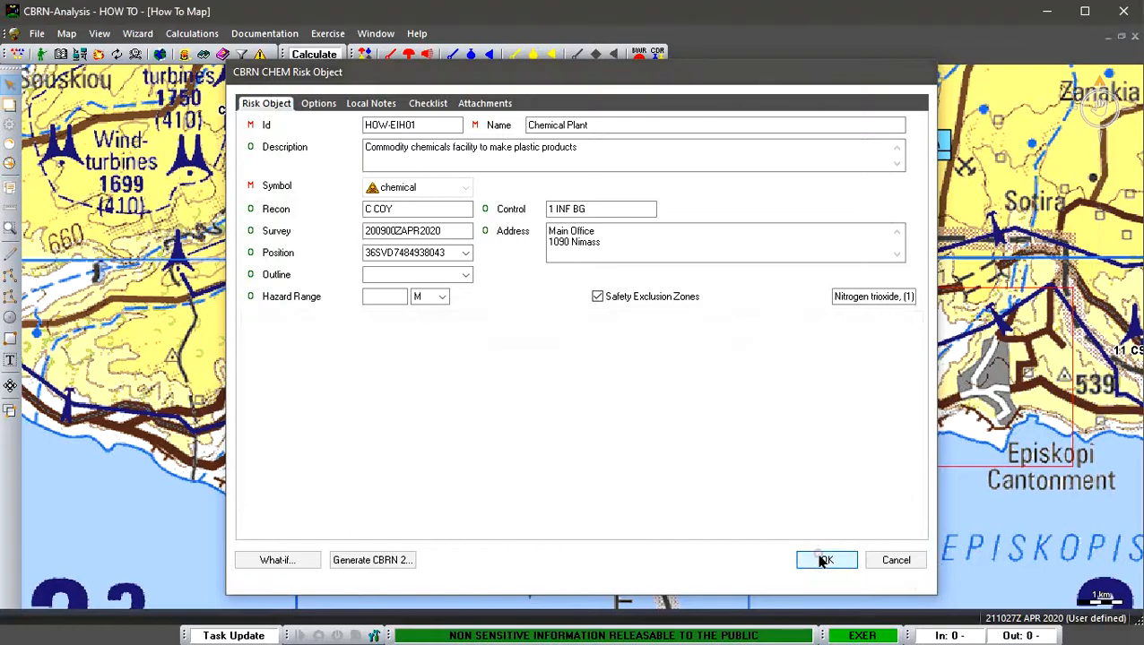
scroll(766, 462, "down", 1)
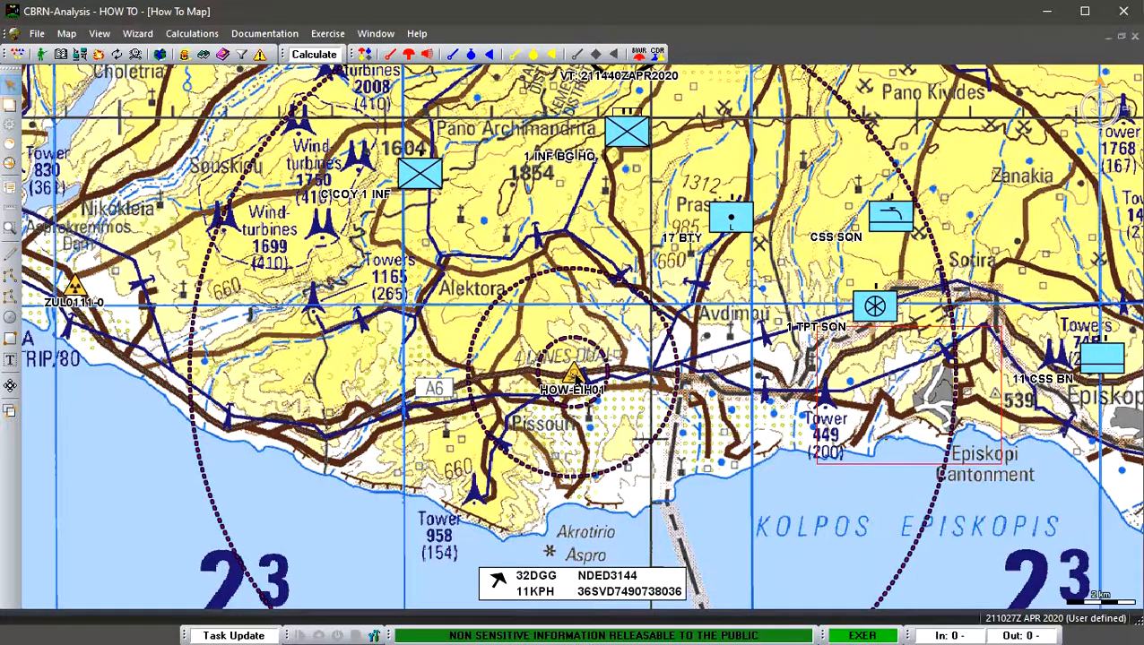
scroll(589, 415, "up", 1)
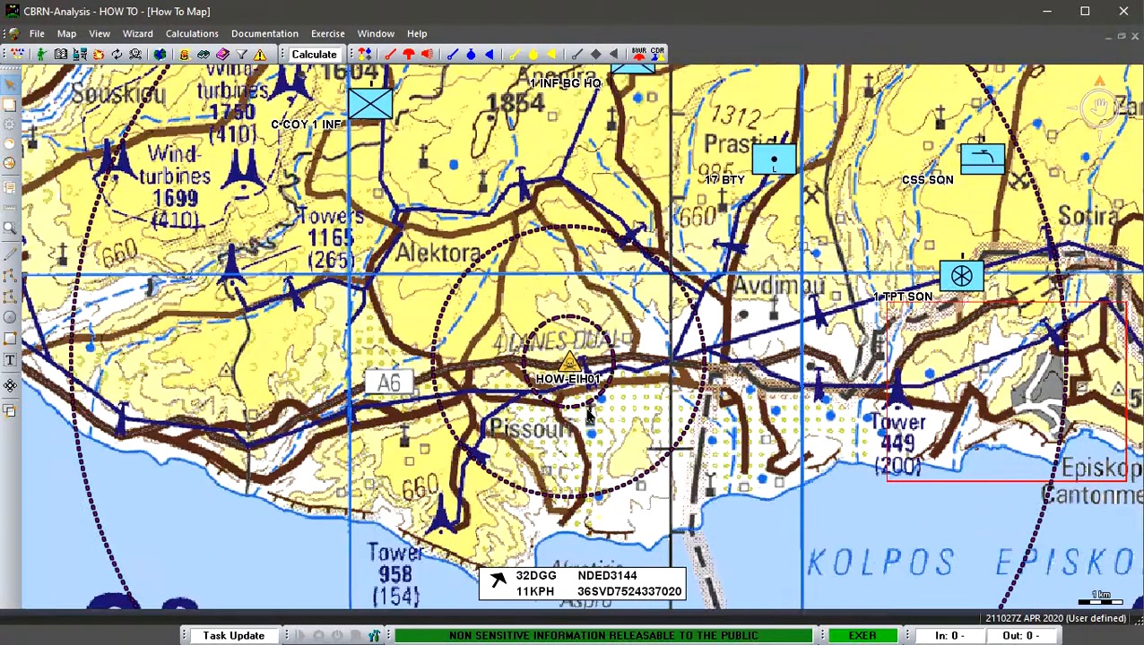
scroll(588, 415, "up", 2)
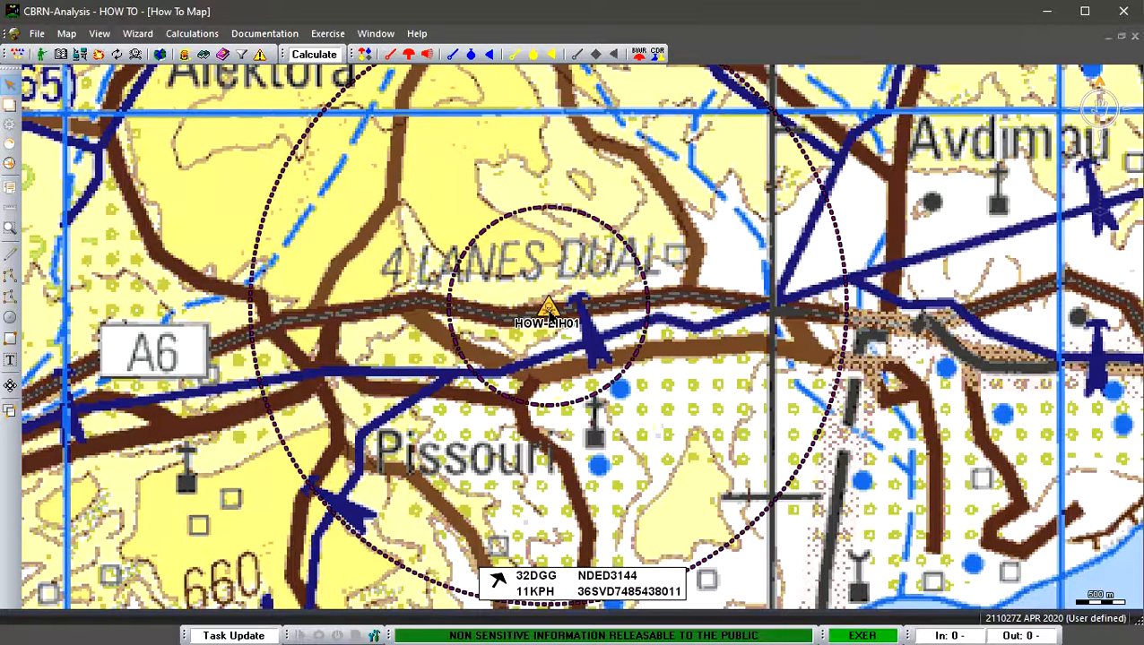
Disable the safety exclusion zones of HOW-EIH01, set its hazard range to 500 M and save the risk object
double_click(549, 308)
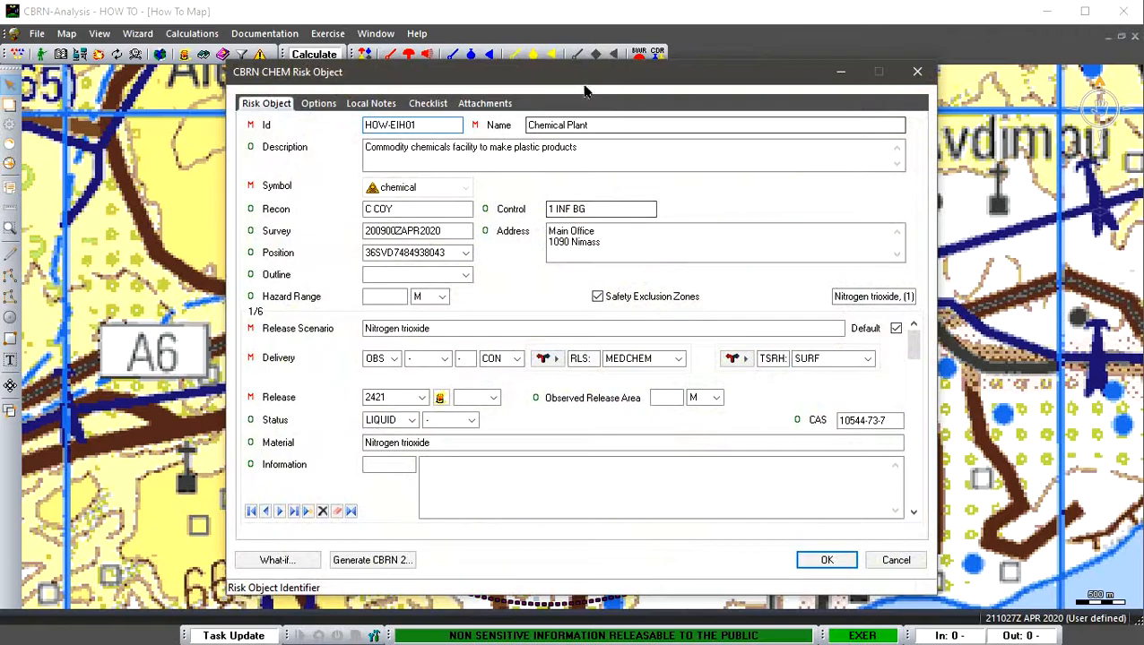
left_click_drag(584, 74, 613, 68)
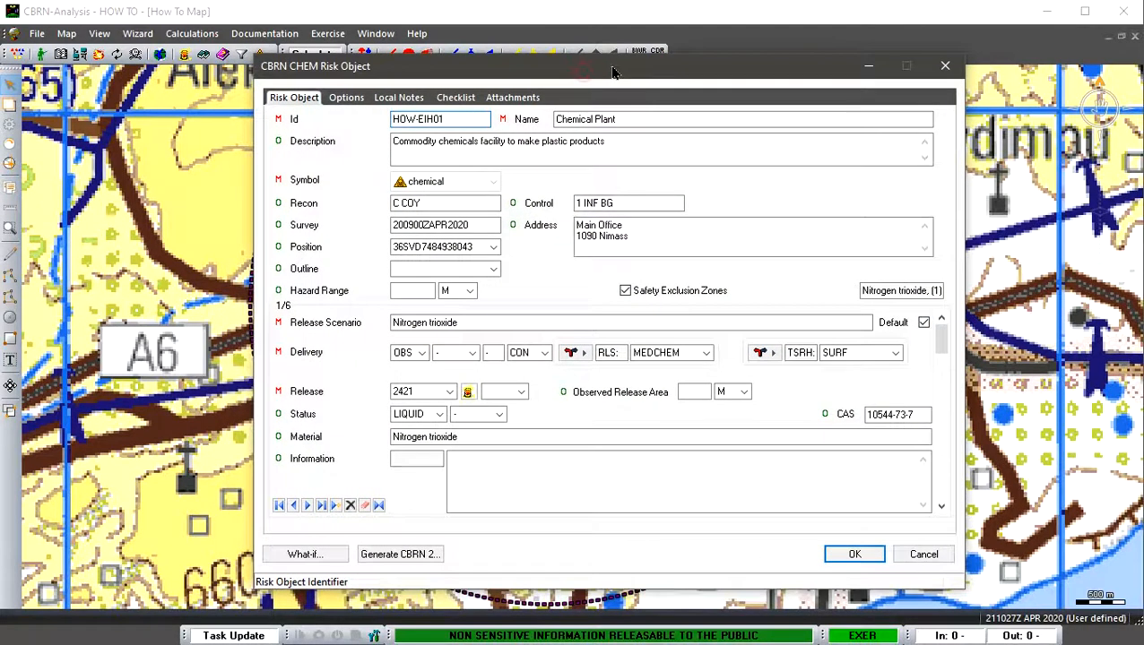
left_click(625, 292)
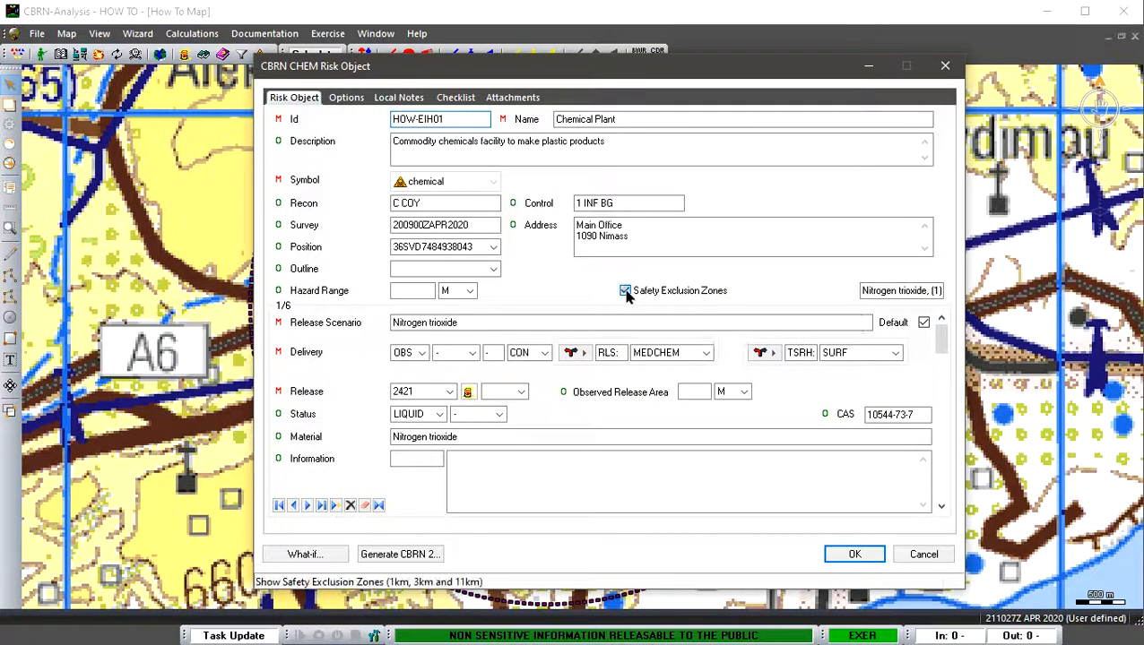
left_click(417, 291)
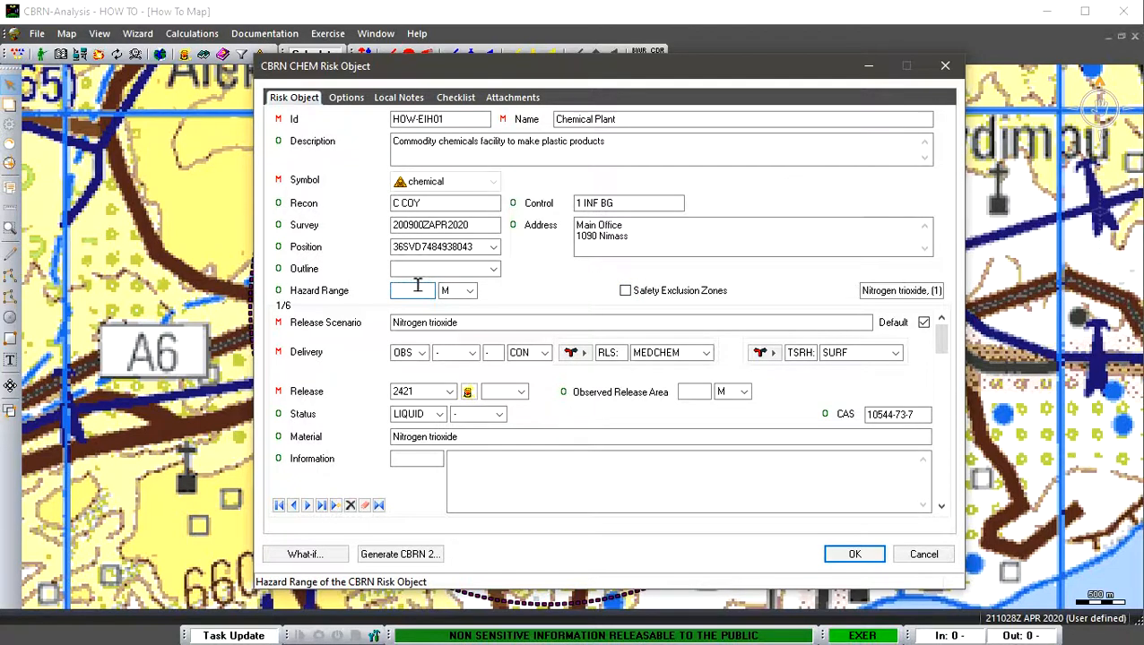
type("500")
left_click(854, 554)
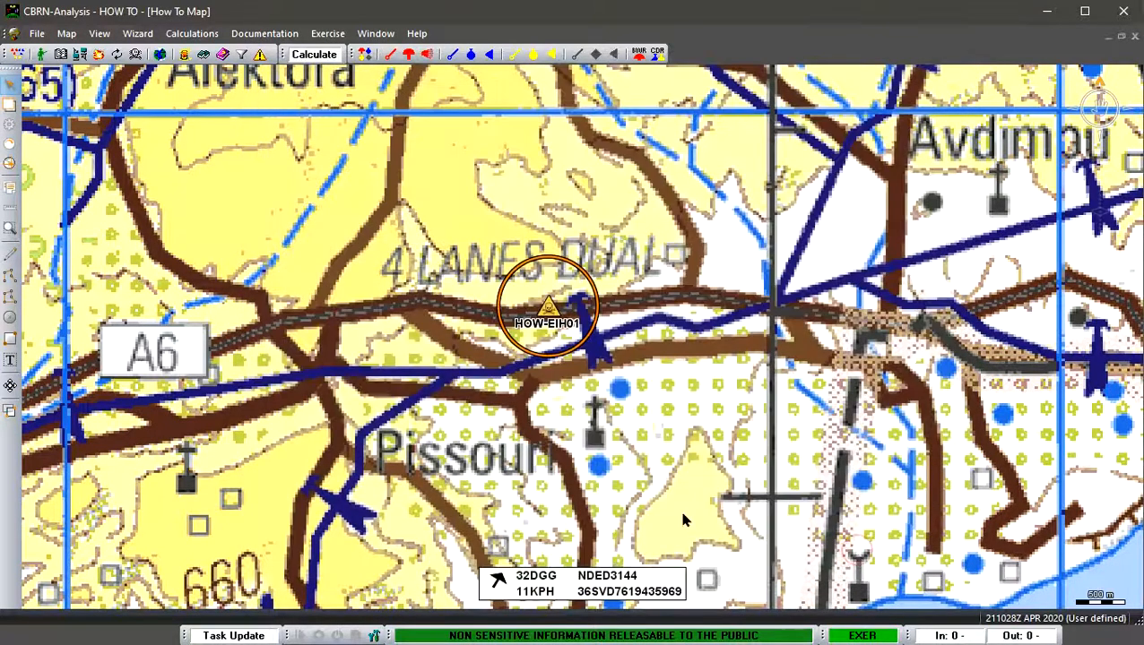
Increase the map symbol size further, to a setting between Default and Large
left_click(11, 126)
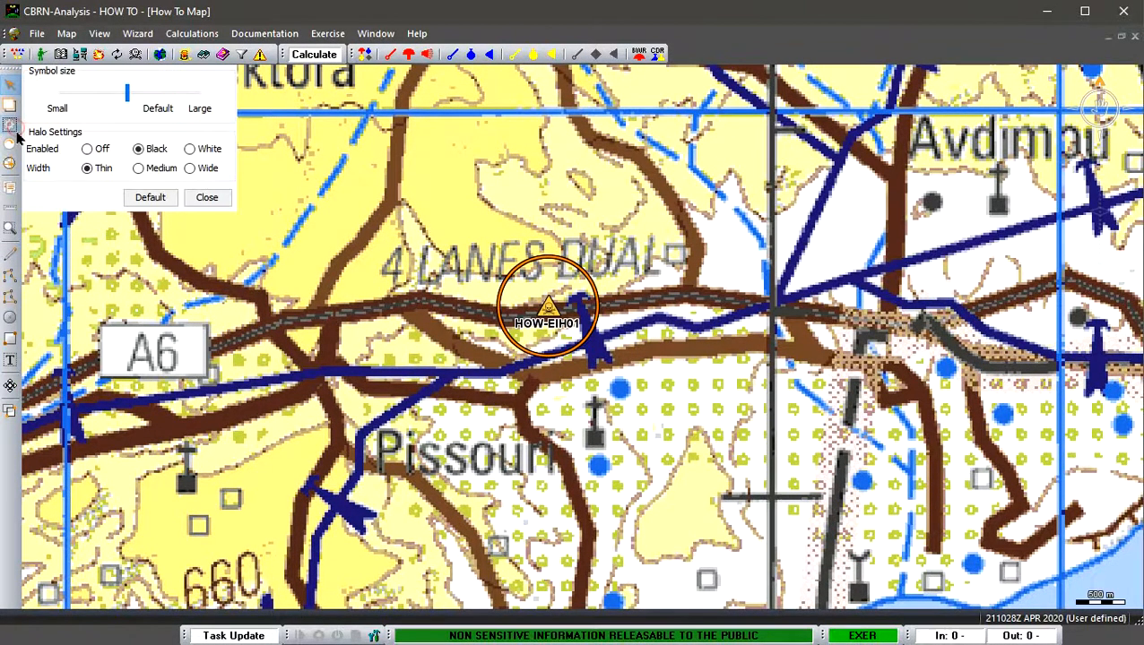
left_click(167, 93)
left_click(168, 92)
left_click(177, 90)
left_click(178, 91)
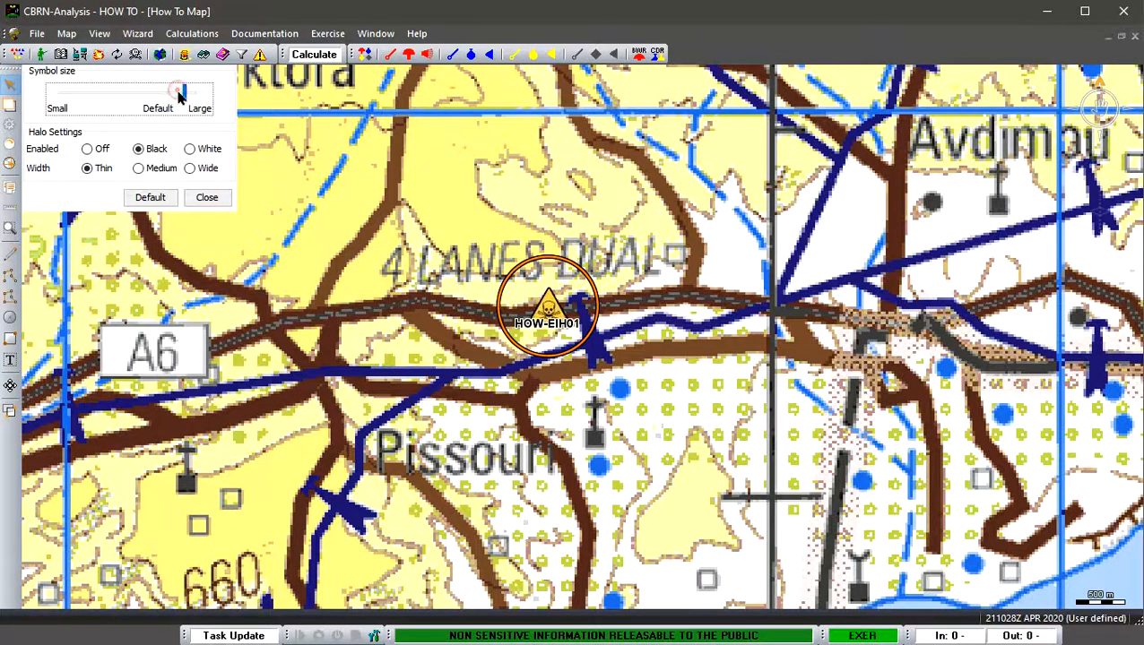
left_click(207, 197)
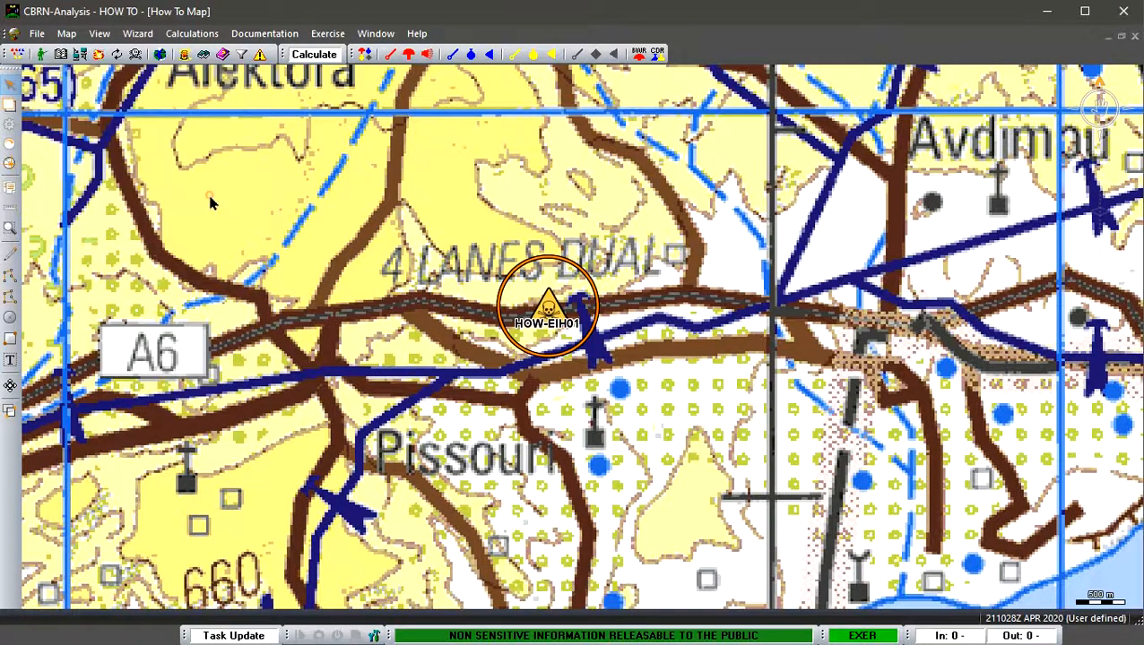
Open the what-if view for the HOW-EIH01 risk object
scroll(323, 341, "up", 1)
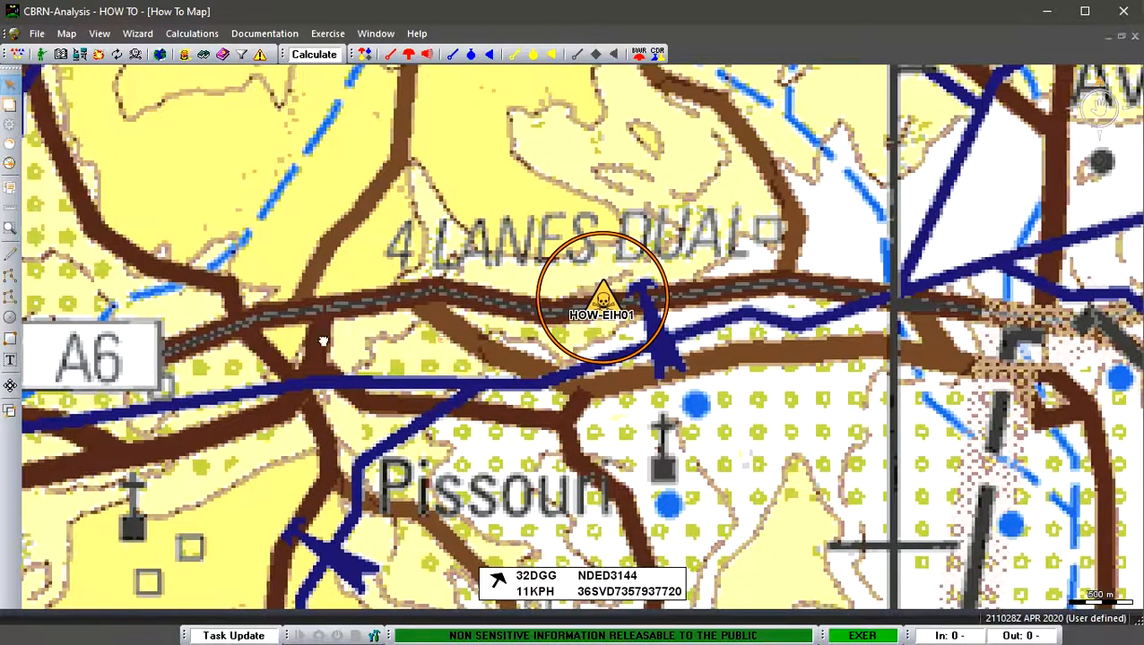
scroll(323, 341, "down", 5)
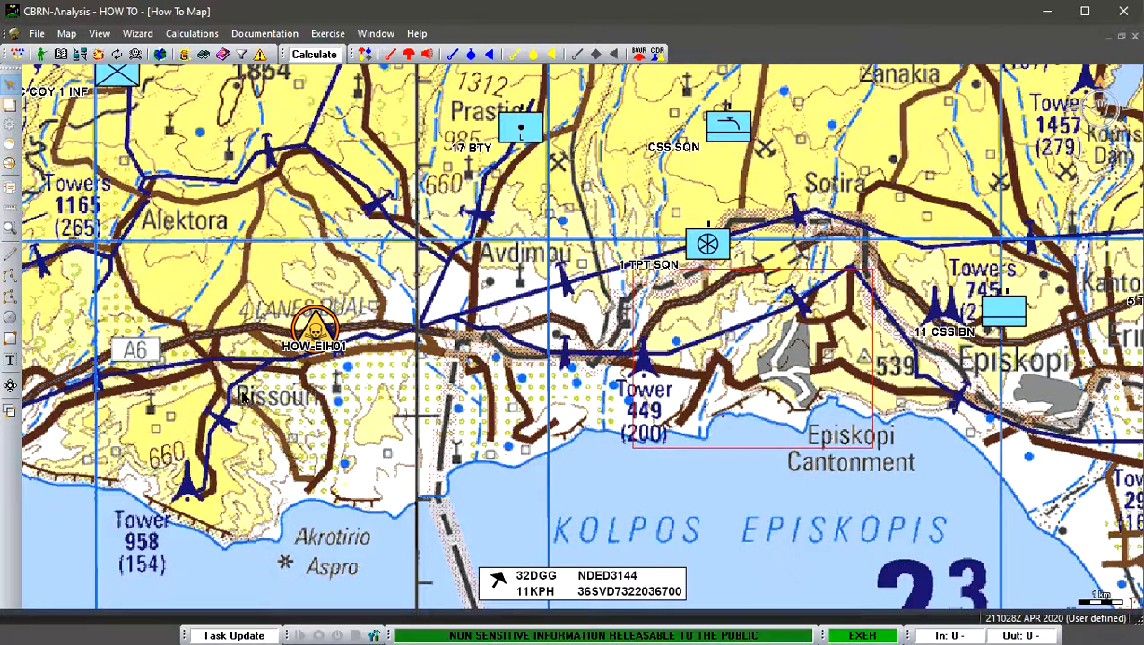
left_click_drag(241, 393, 186, 460)
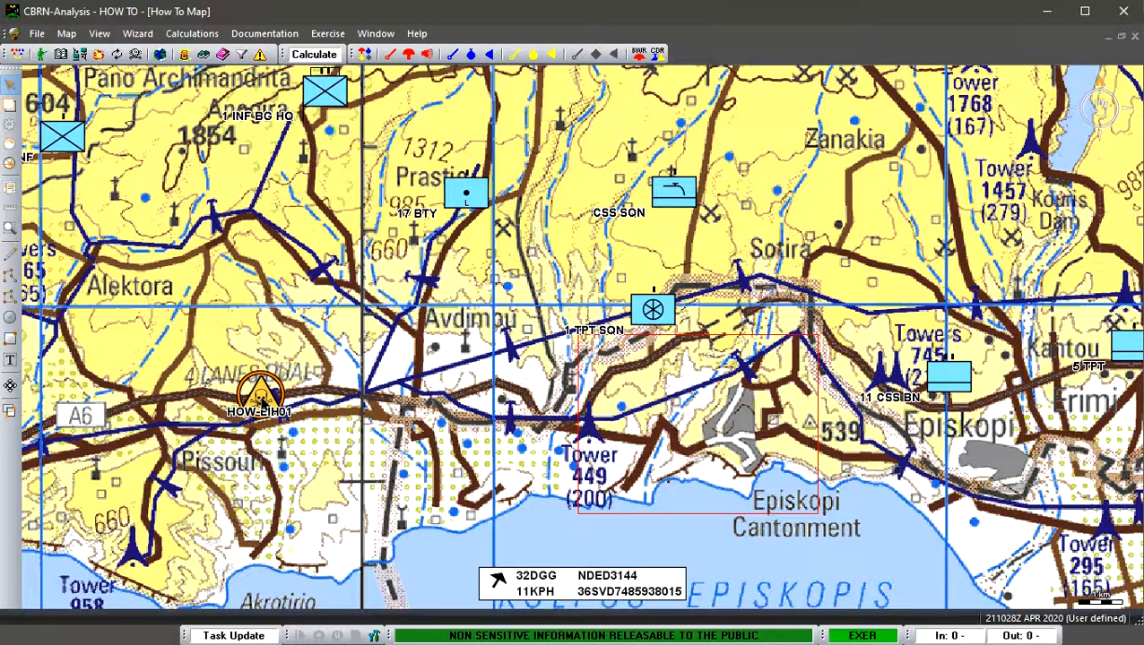
double_click(260, 400)
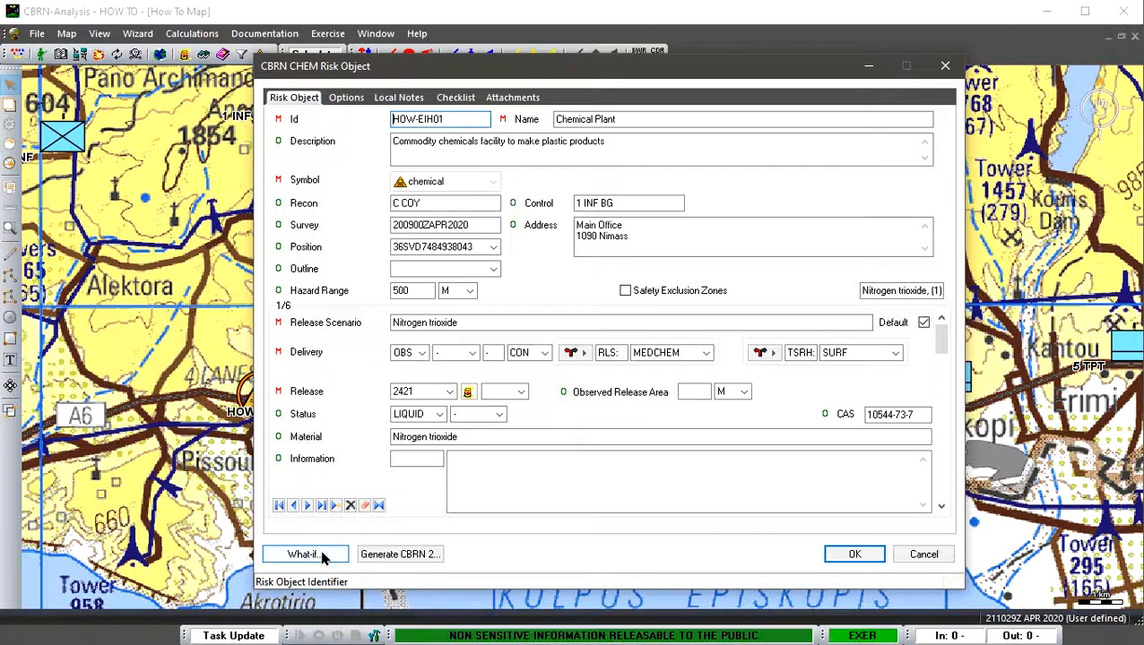
left_click(303, 554)
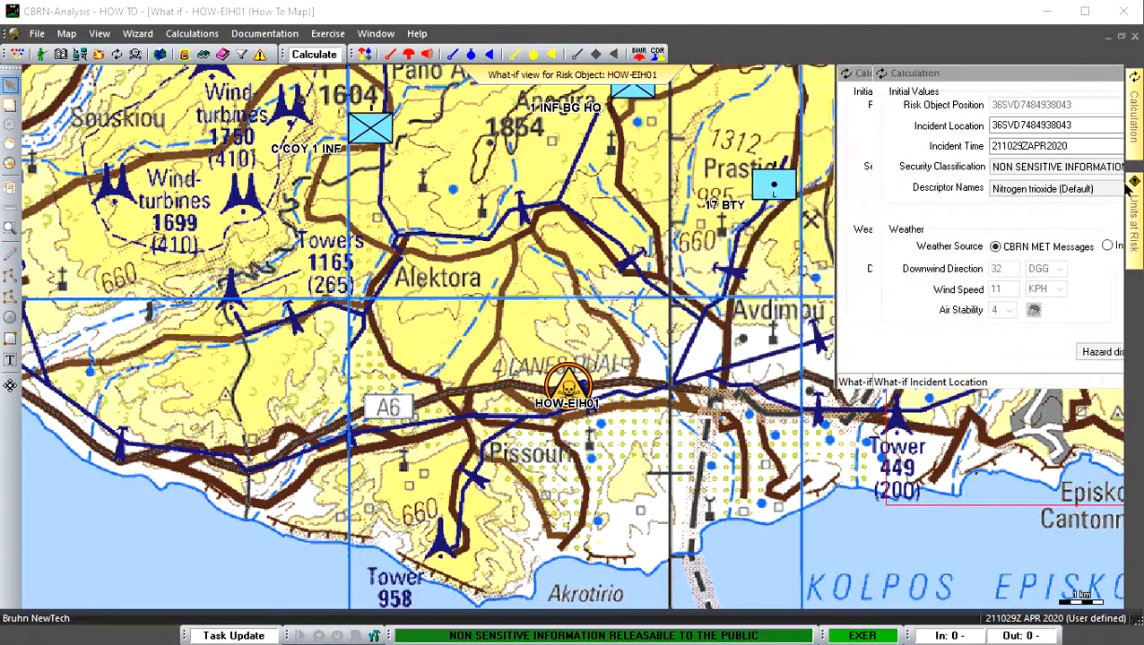
Show the what-if calculation settings, pin their pane open beside the map and return it to auto-hide
mouse_move(1135, 220)
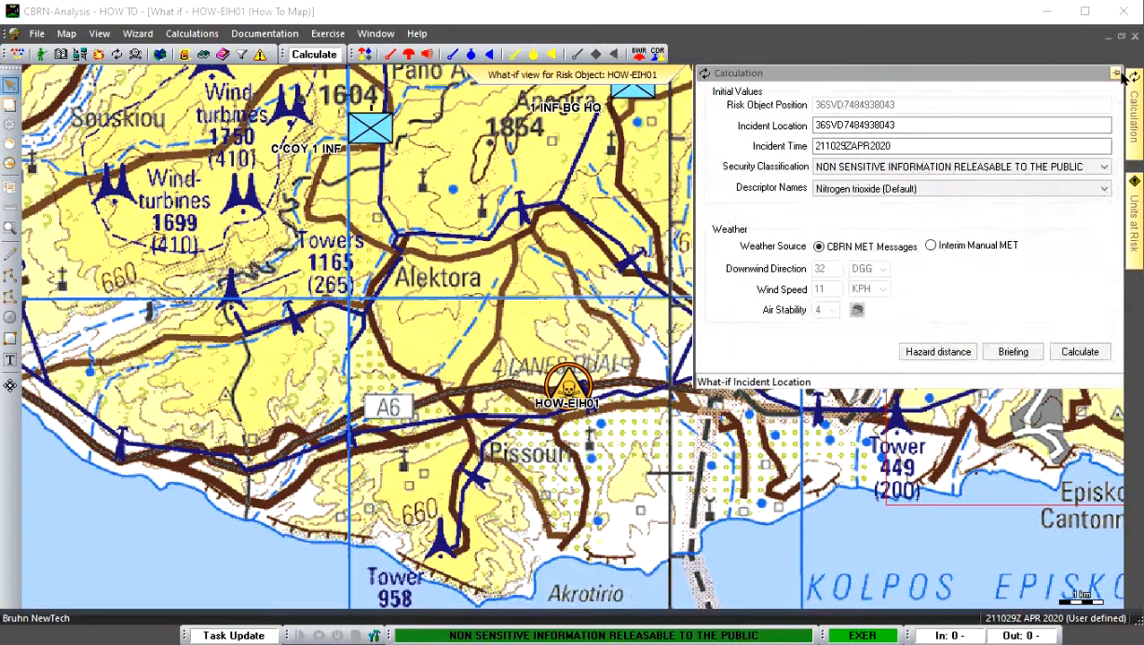
left_click(1120, 73)
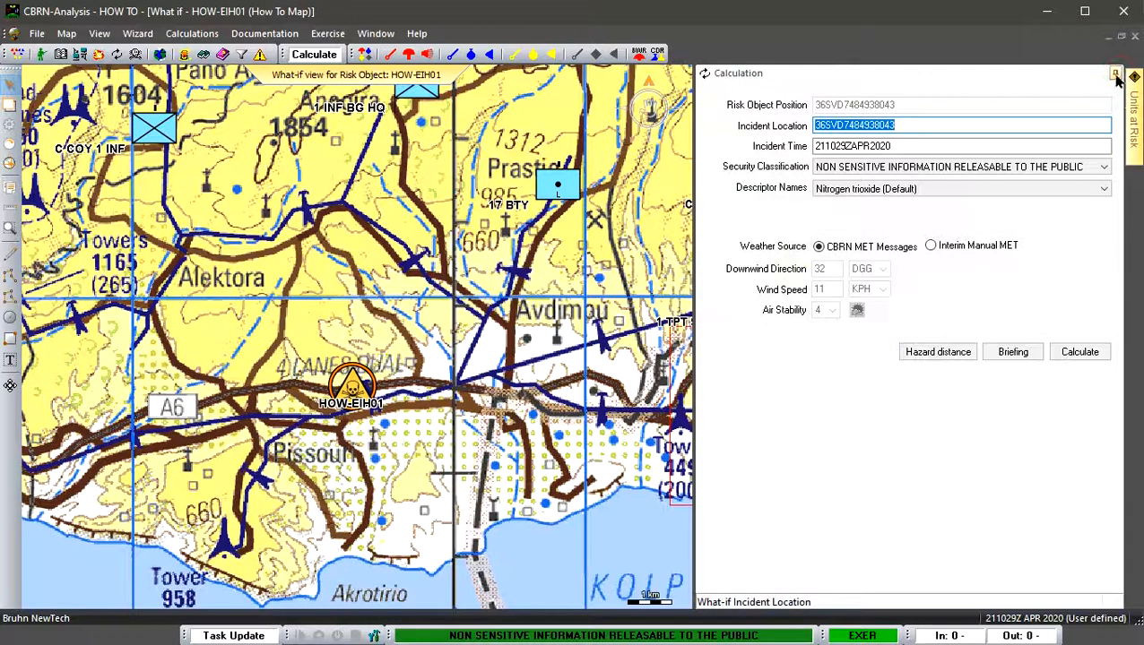
left_click(1116, 73)
mouse_move(1134, 103)
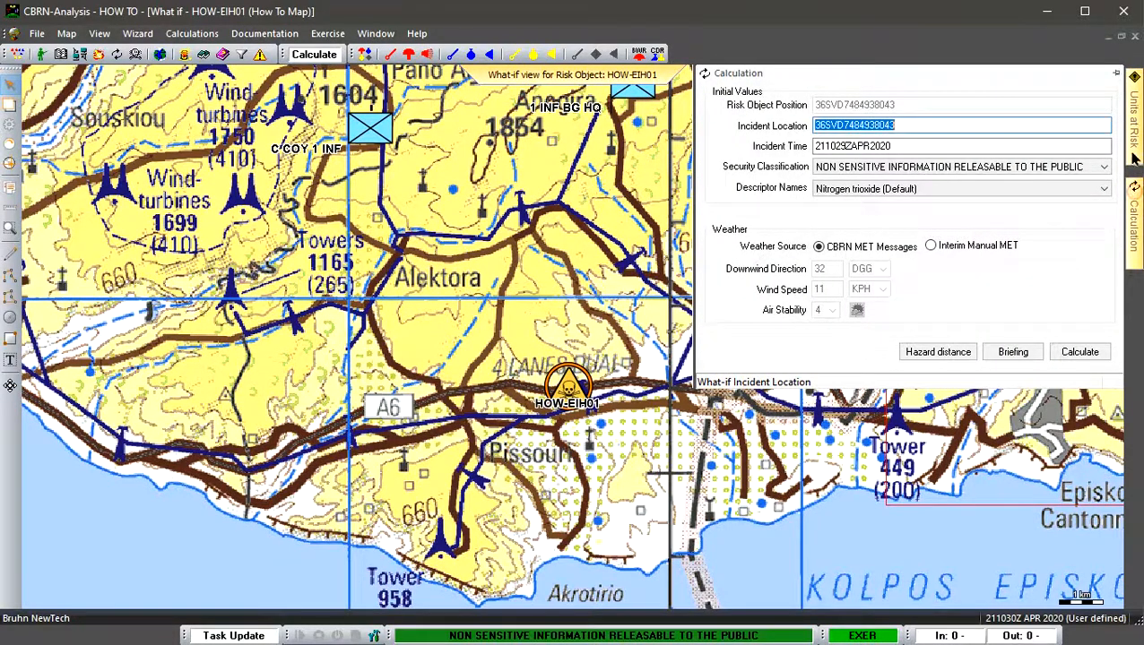
mouse_move(1133, 124)
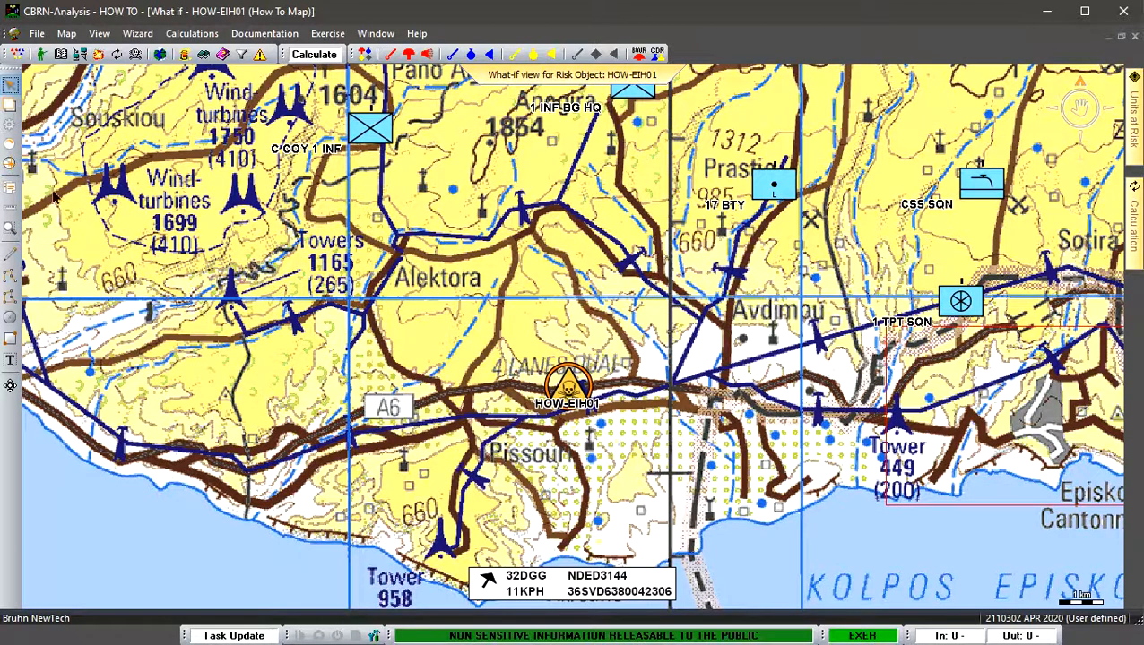
Dim the background map in the what-if view and bring the units east of the chemical plant into view
left_click(11, 147)
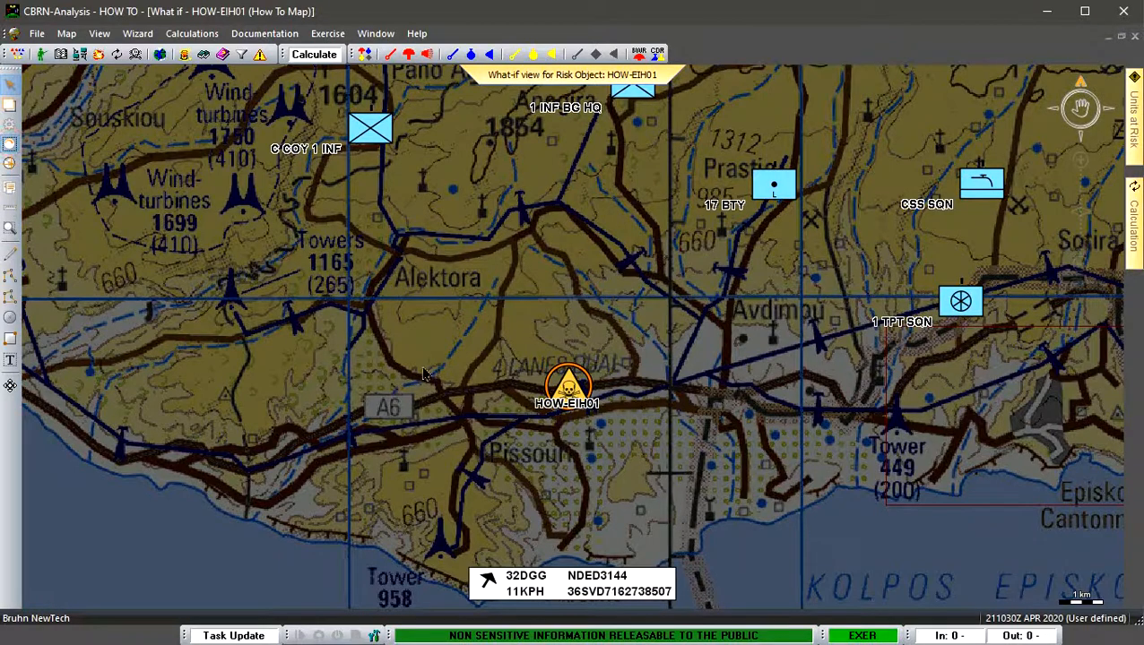
left_click_drag(489, 379, 200, 432)
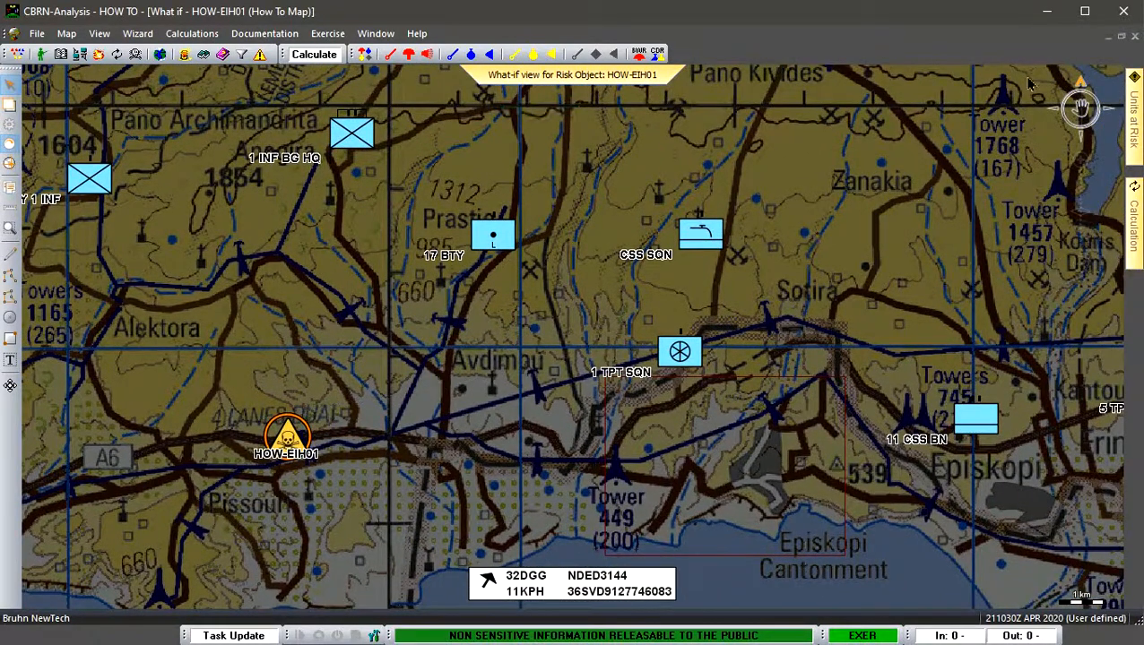
Restore the what-if window down, move it aside to reveal the original map window, and maximize it again
left_click(1121, 38)
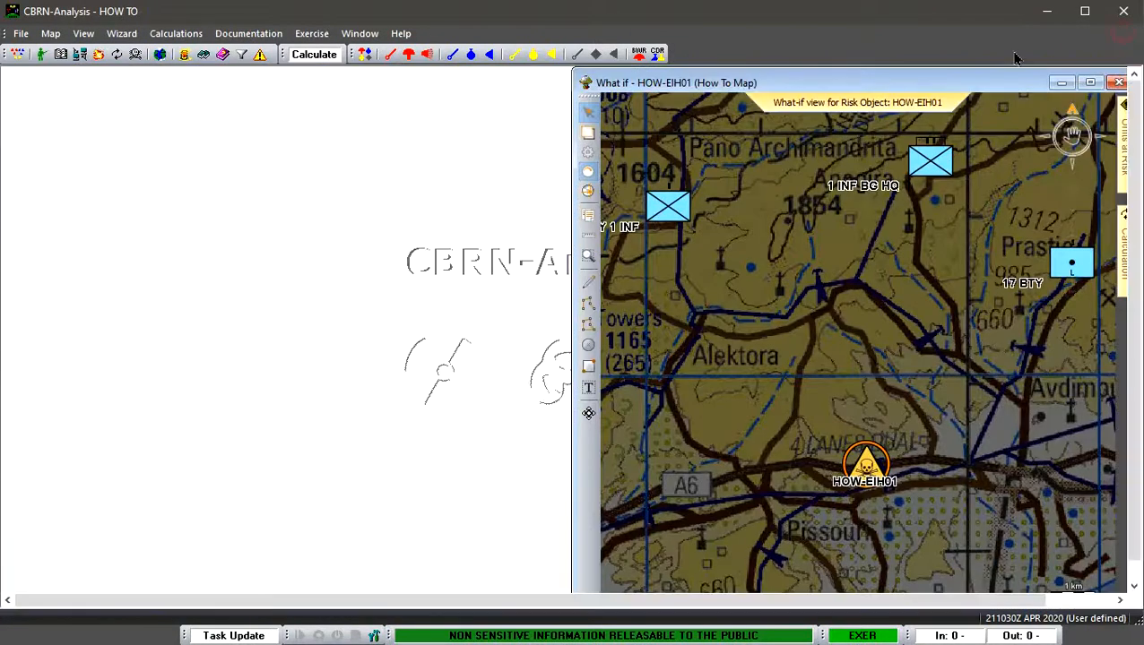
left_click_drag(903, 84, 500, 127)
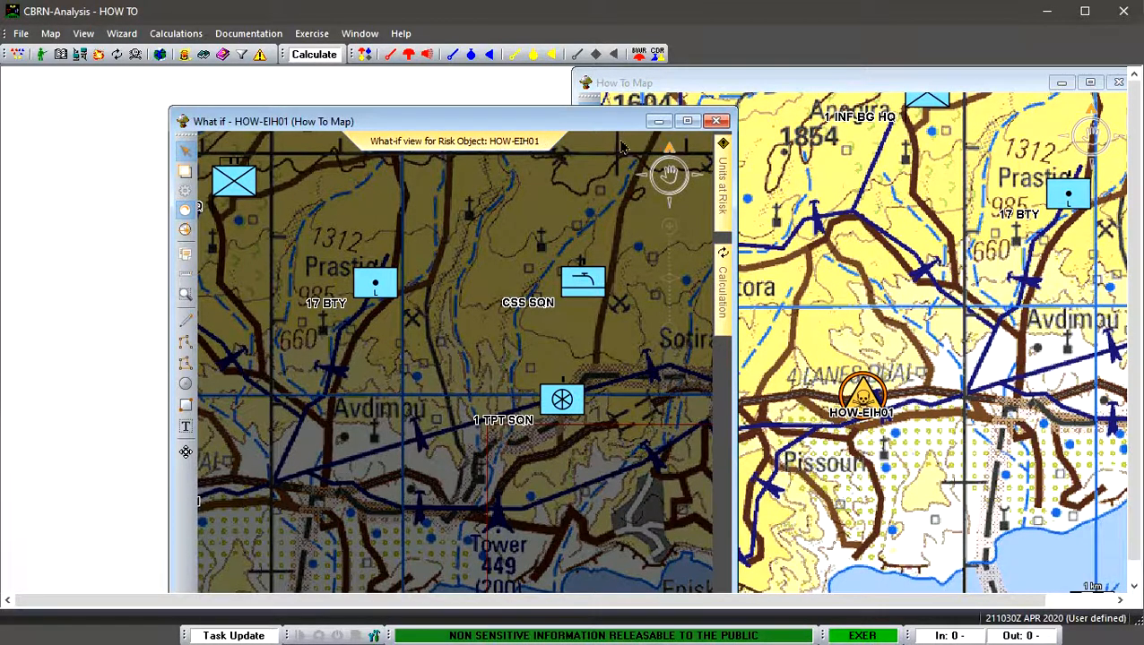
left_click(688, 122)
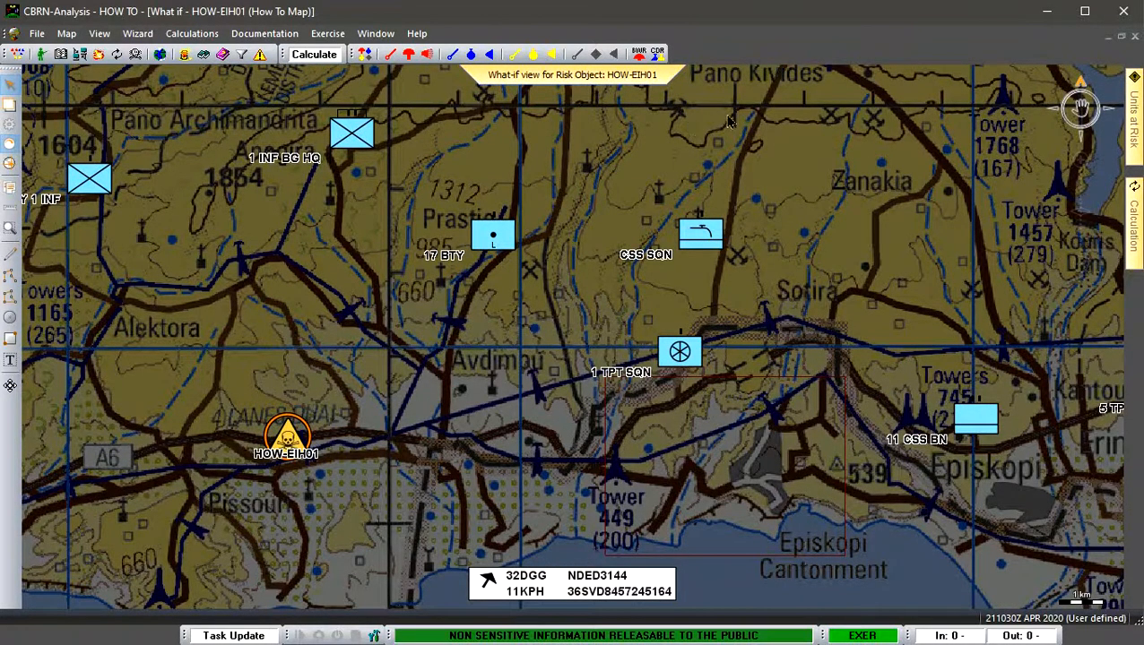
Calculate the what-if hazard area for the Nitrogen trioxide (Default) scenario and check its hazard distances
mouse_move(1079, 240)
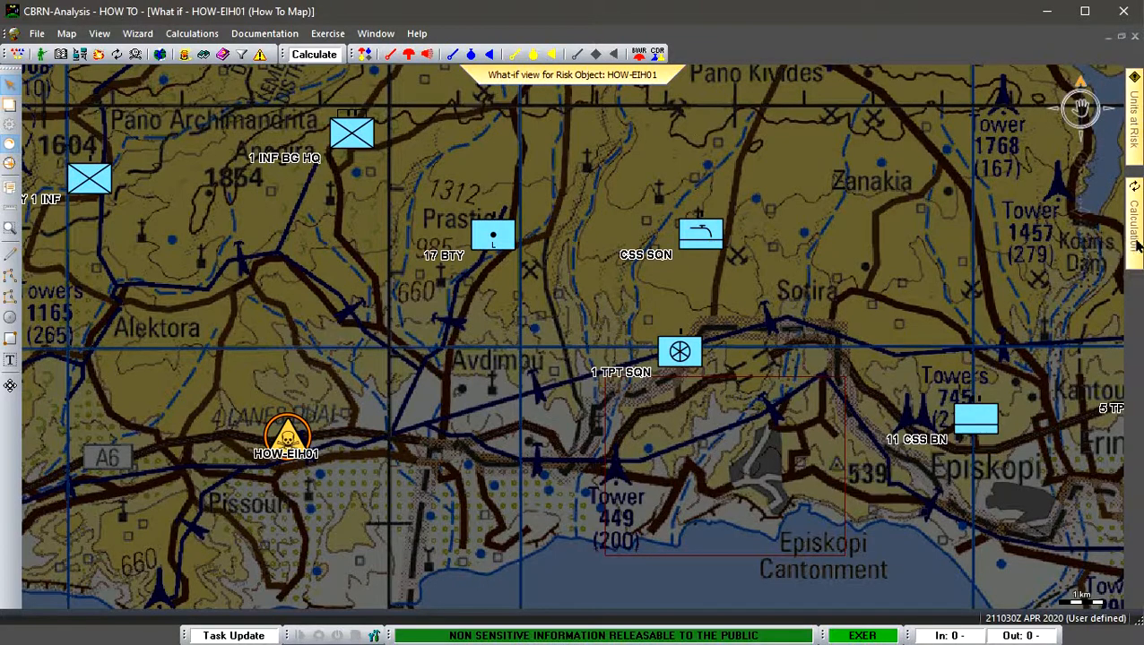
mouse_move(1134, 243)
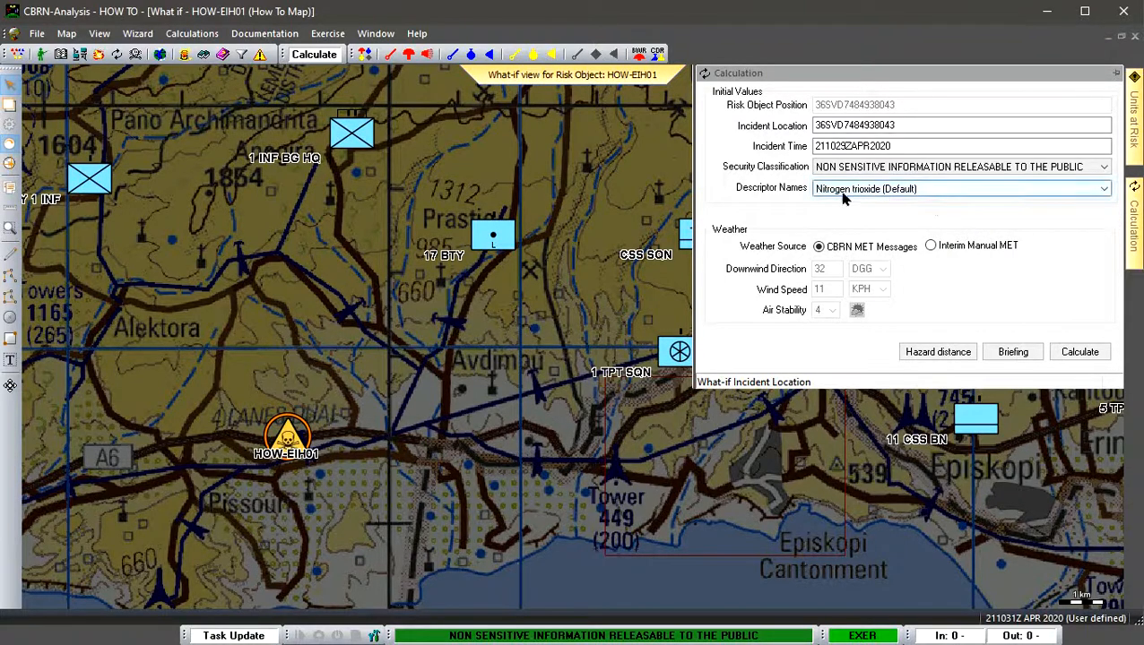
left_click(1104, 191)
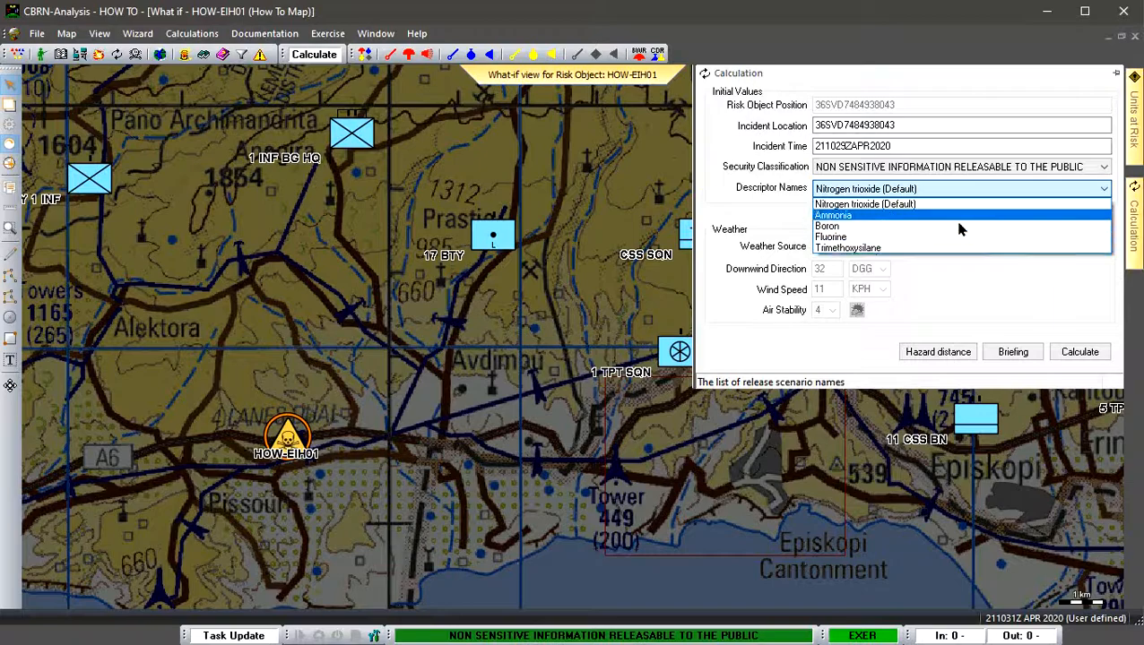
left_click(919, 204)
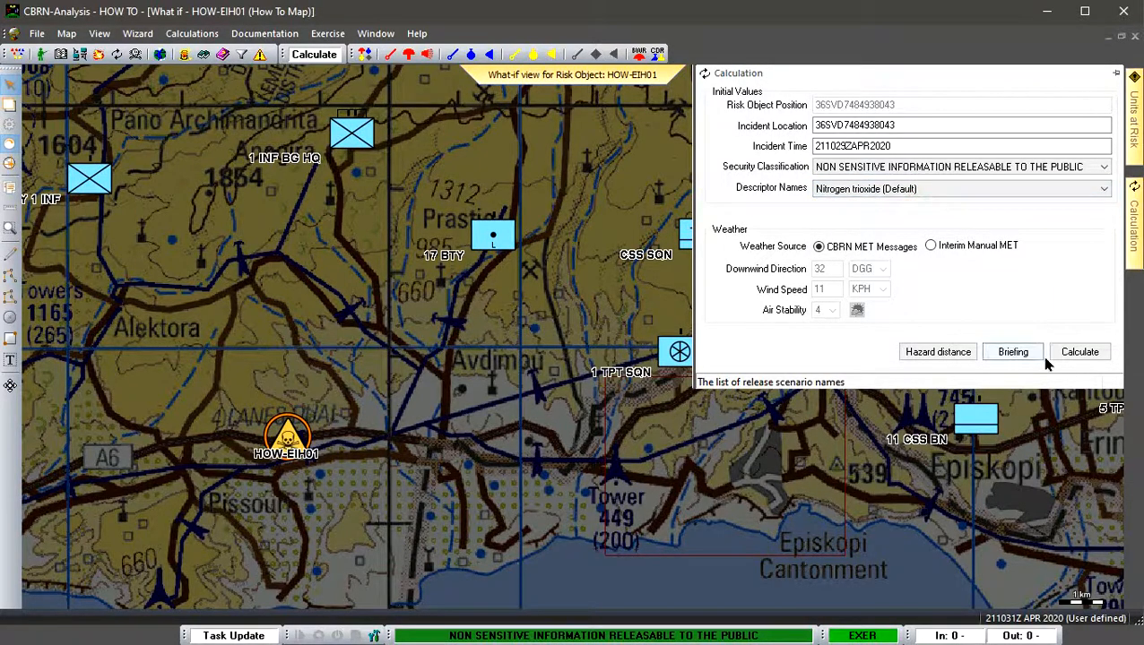
left_click(1076, 351)
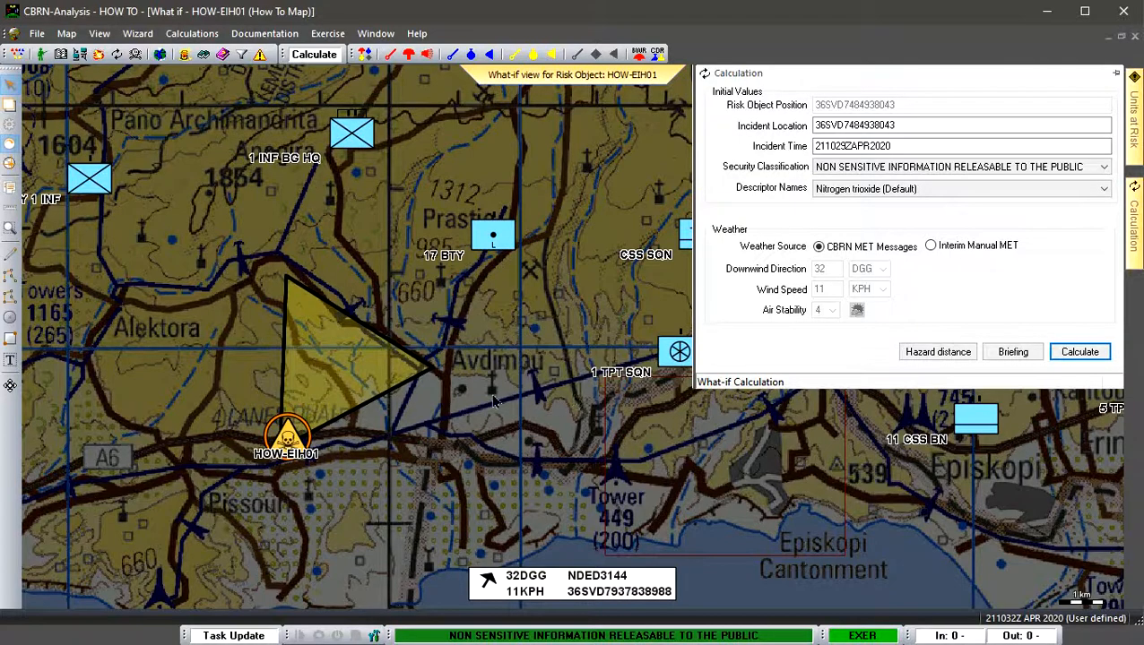
left_click(935, 353)
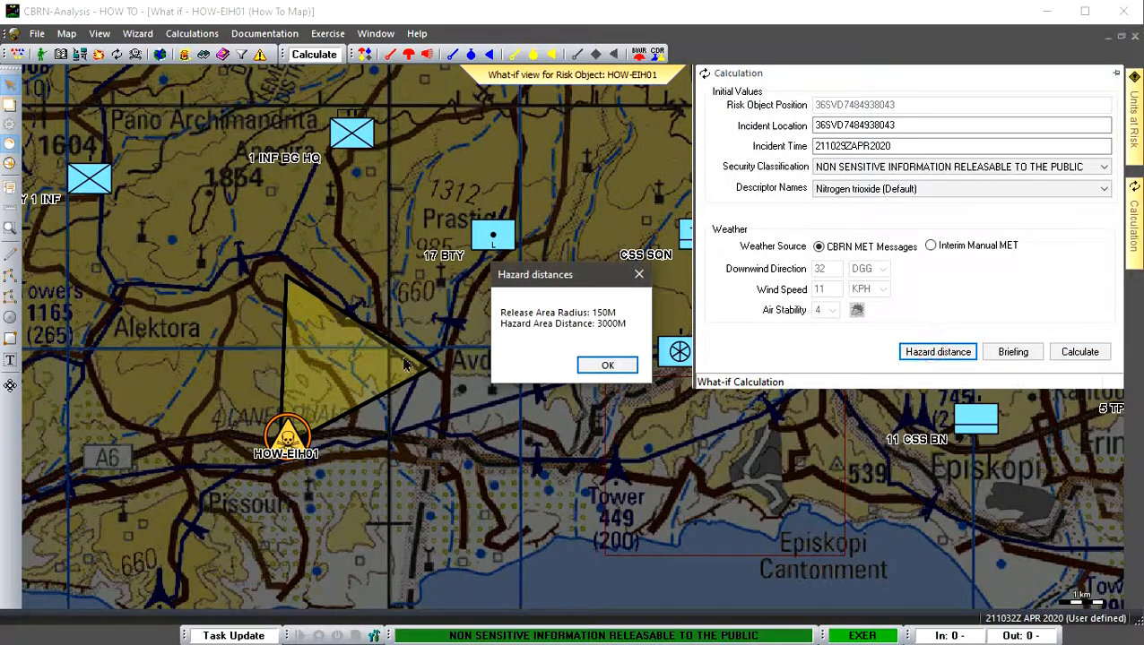
left_click(608, 368)
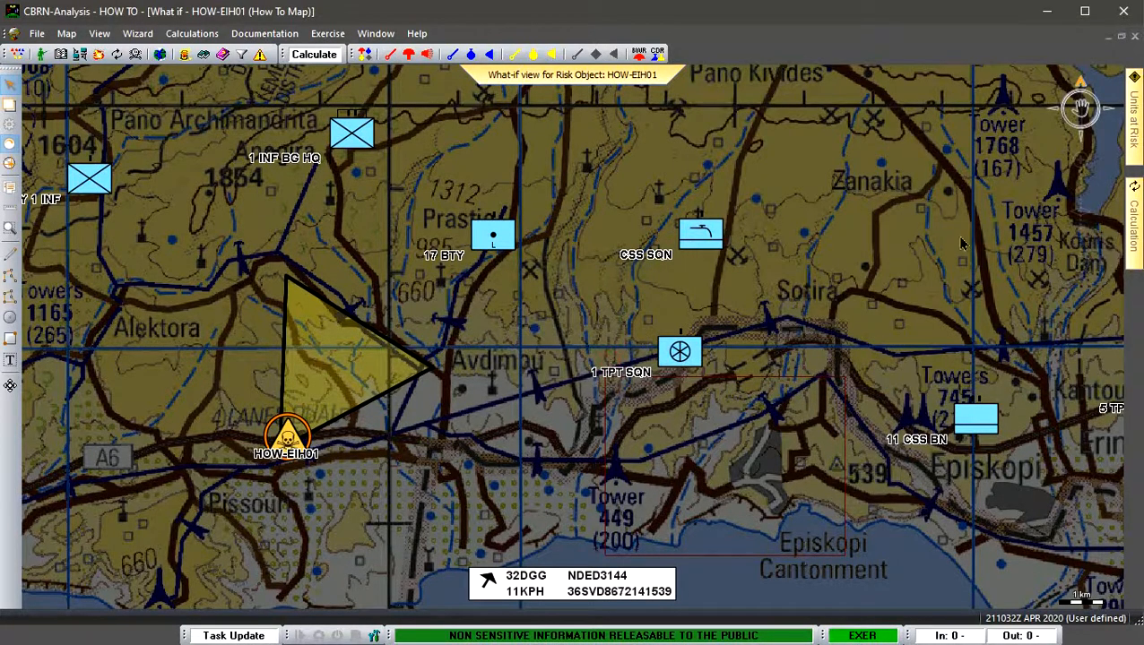
Switch the release scenario to Ammonia and recalculate the what-if hazard area
left_click(1127, 202)
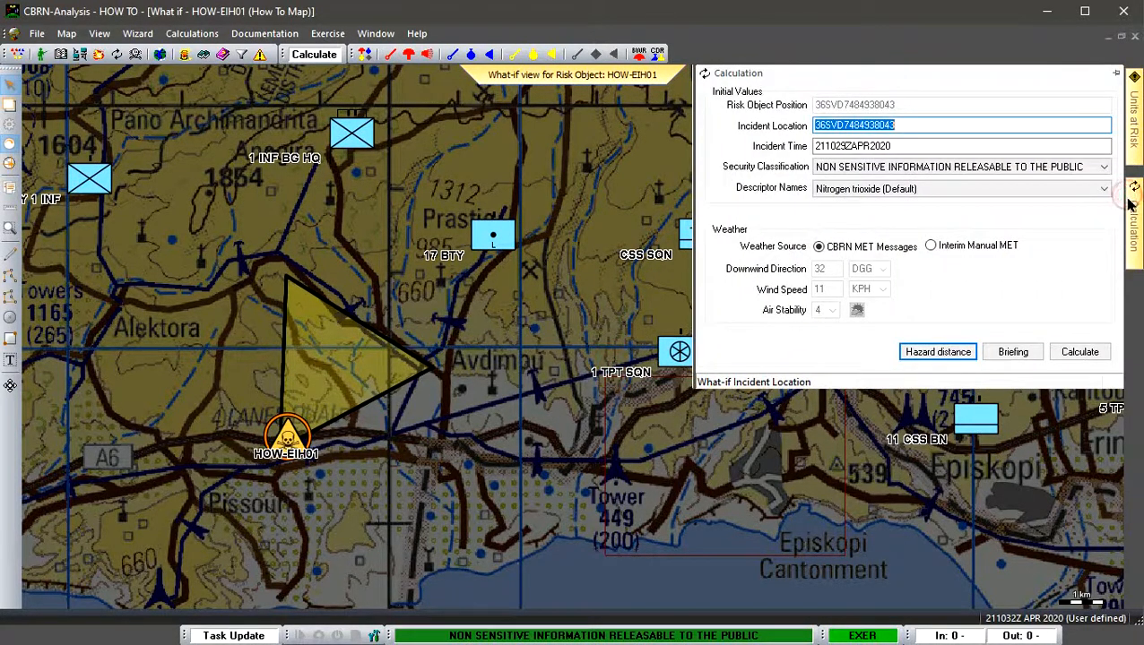
left_click(1100, 190)
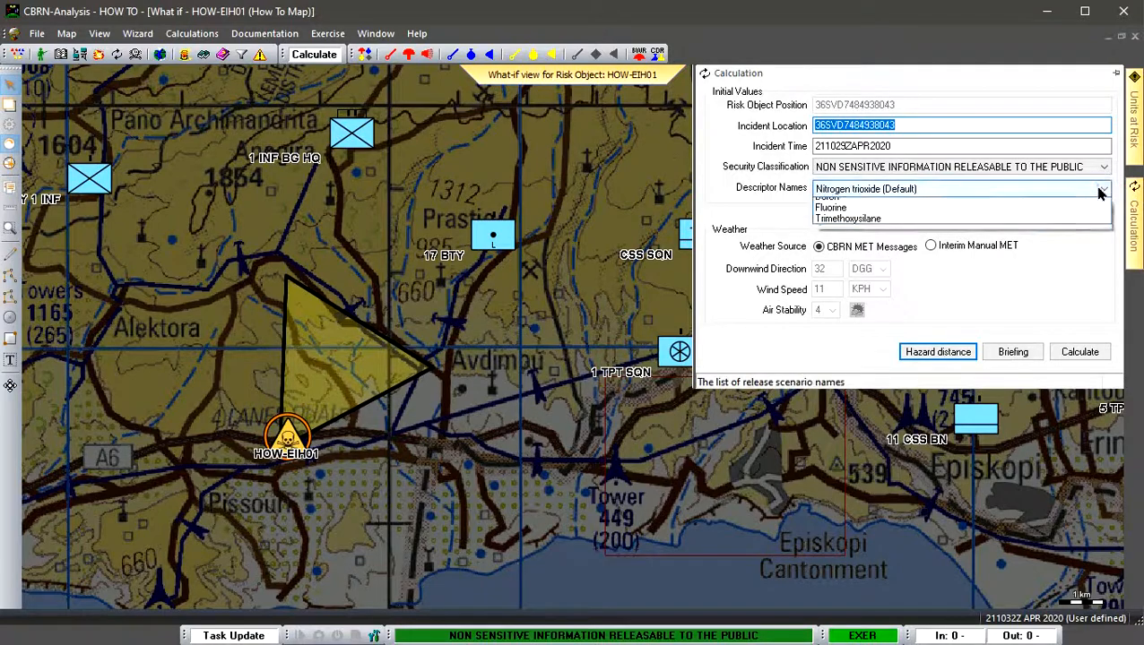
left_click(1049, 217)
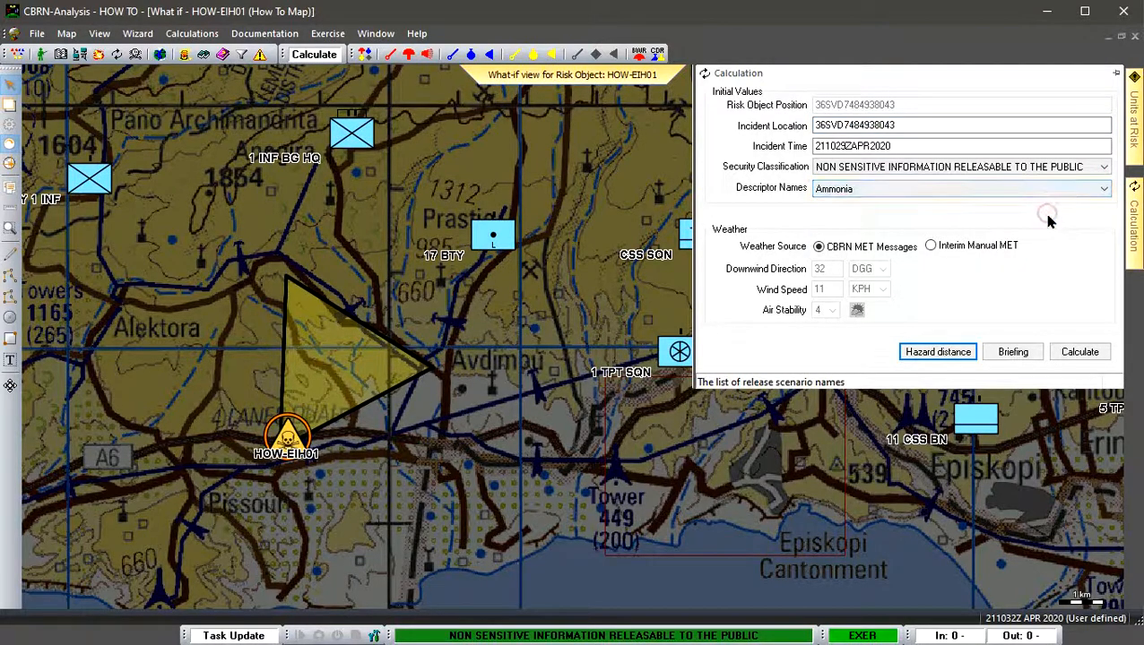
left_click(1087, 353)
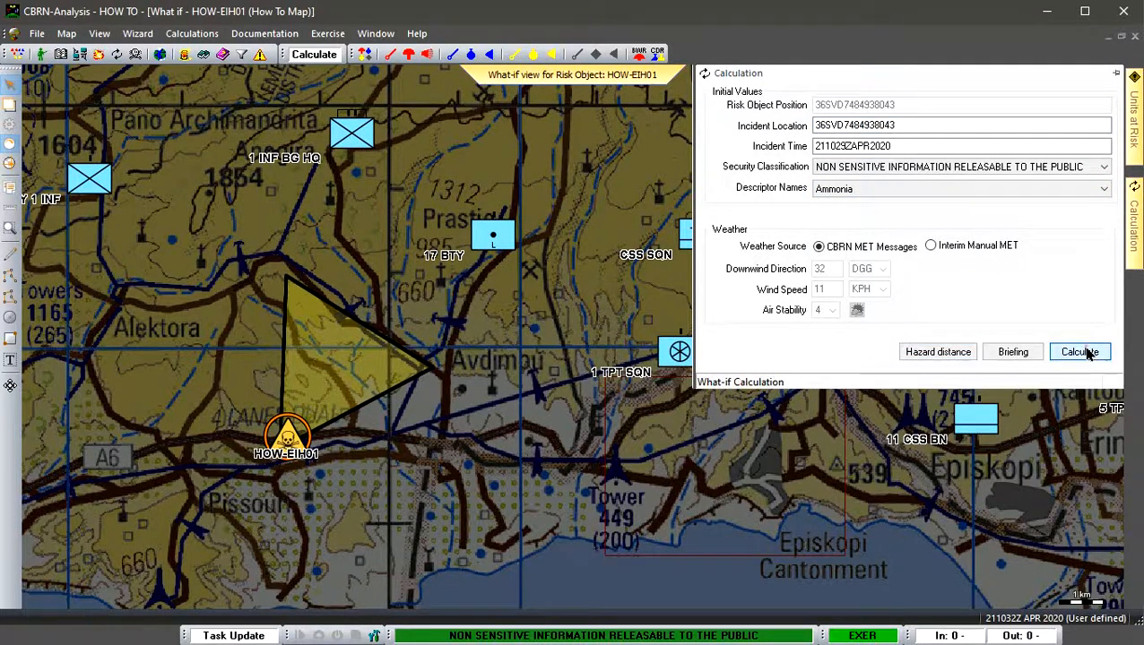
Recalculate the what-if hazard area for the Boron release scenario and show the list of units at risk
left_click(1103, 192)
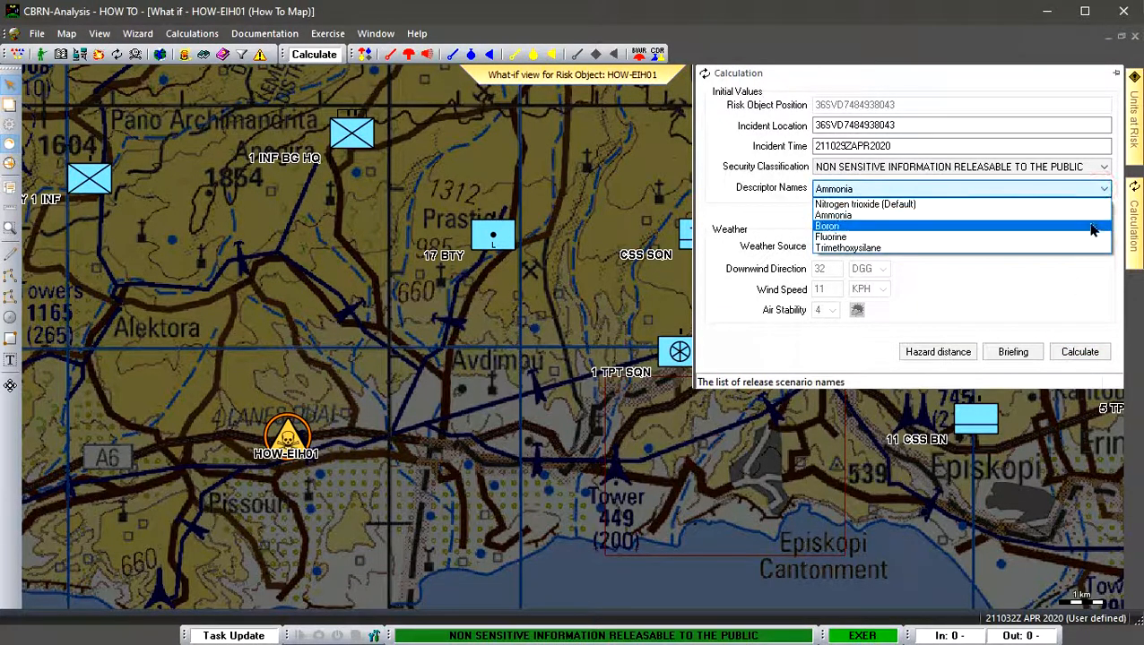
left_click(1090, 224)
left_click(1084, 353)
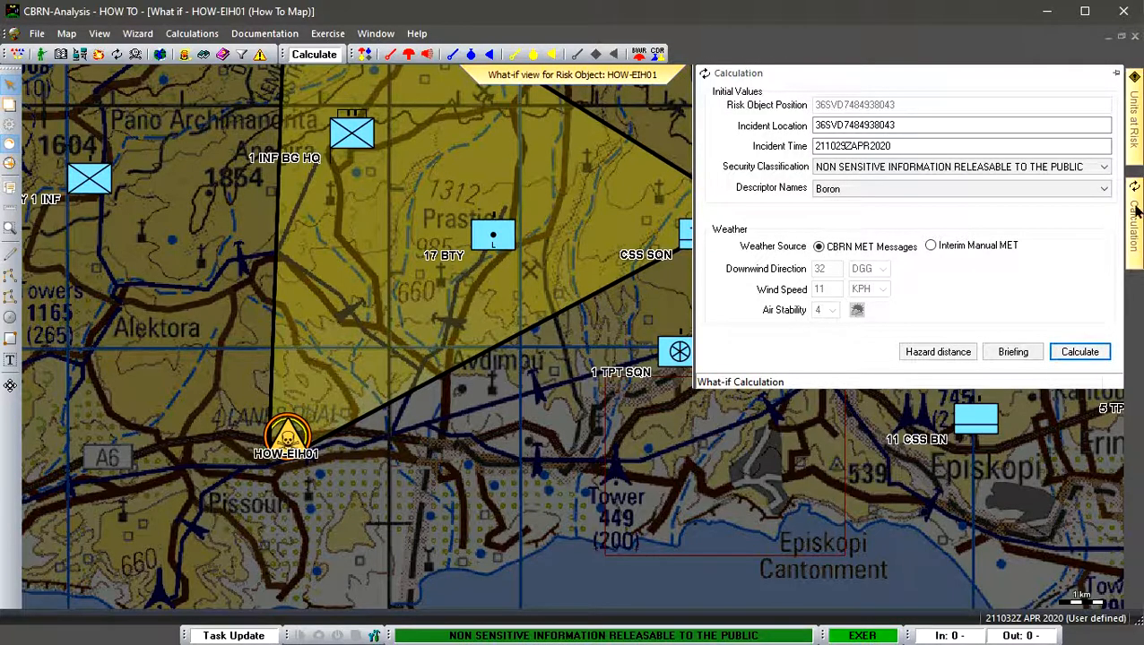
left_click(1133, 158)
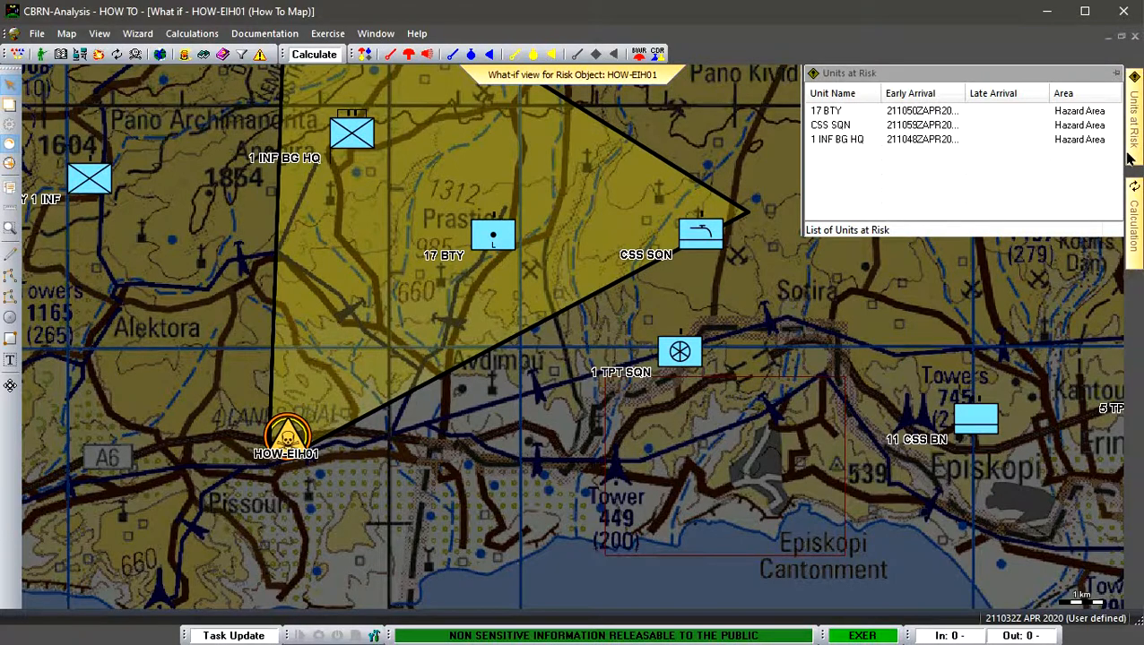
Review the available release scenarios, keep Boron selected and create the what-if briefing report
mouse_move(1133, 199)
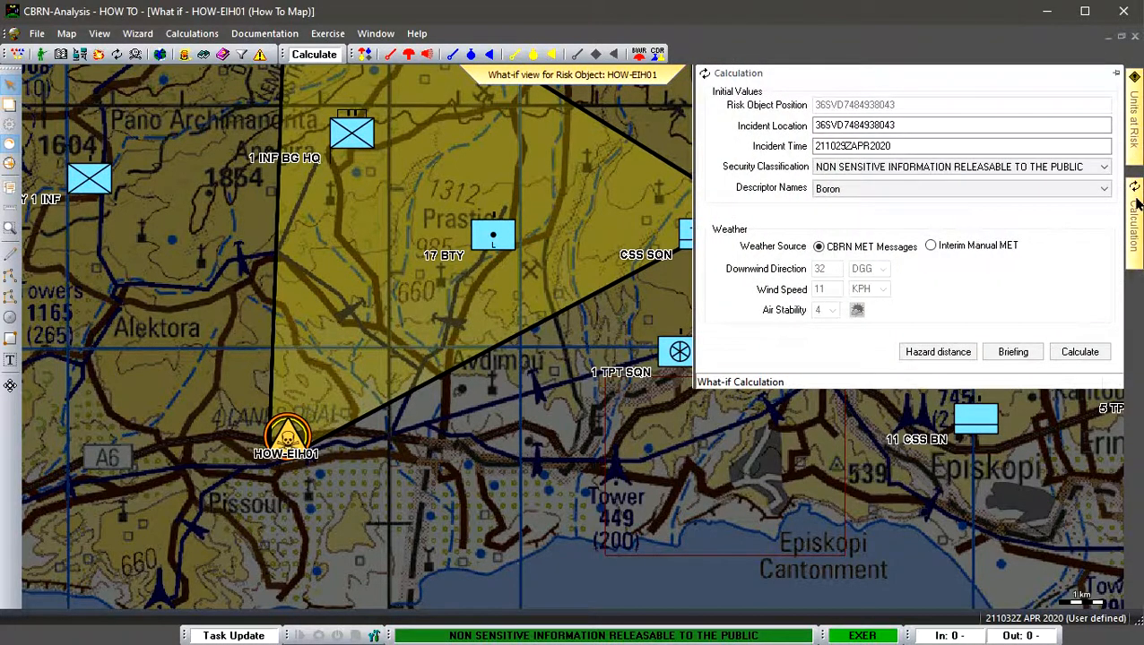
left_click(1104, 189)
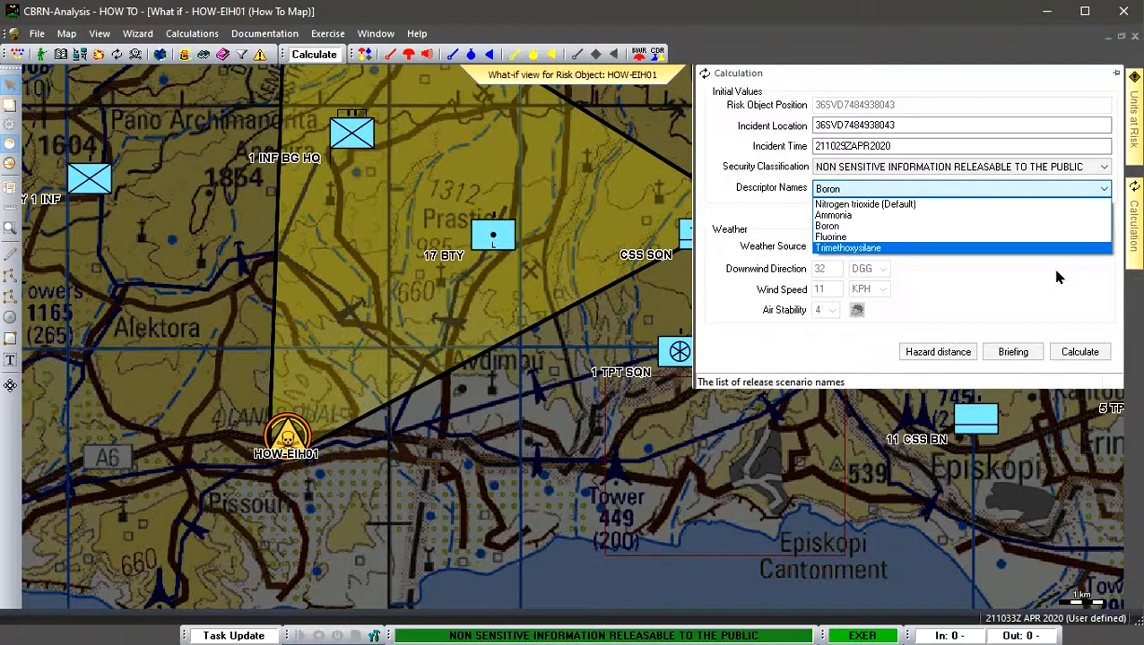
left_click(869, 232)
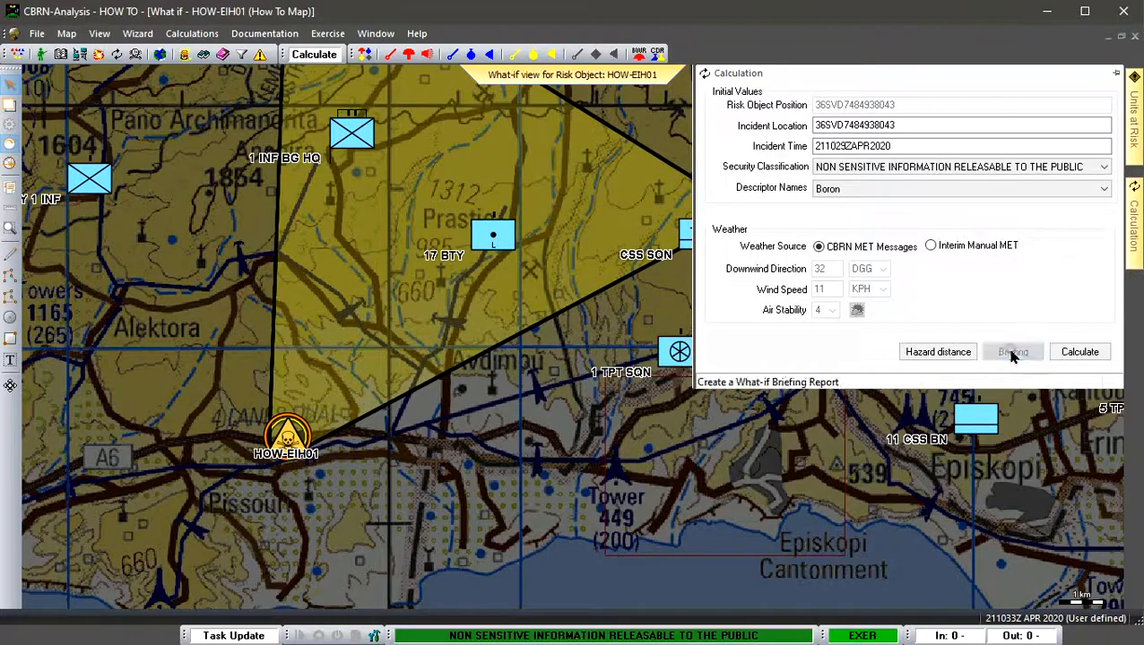
left_click(1013, 354)
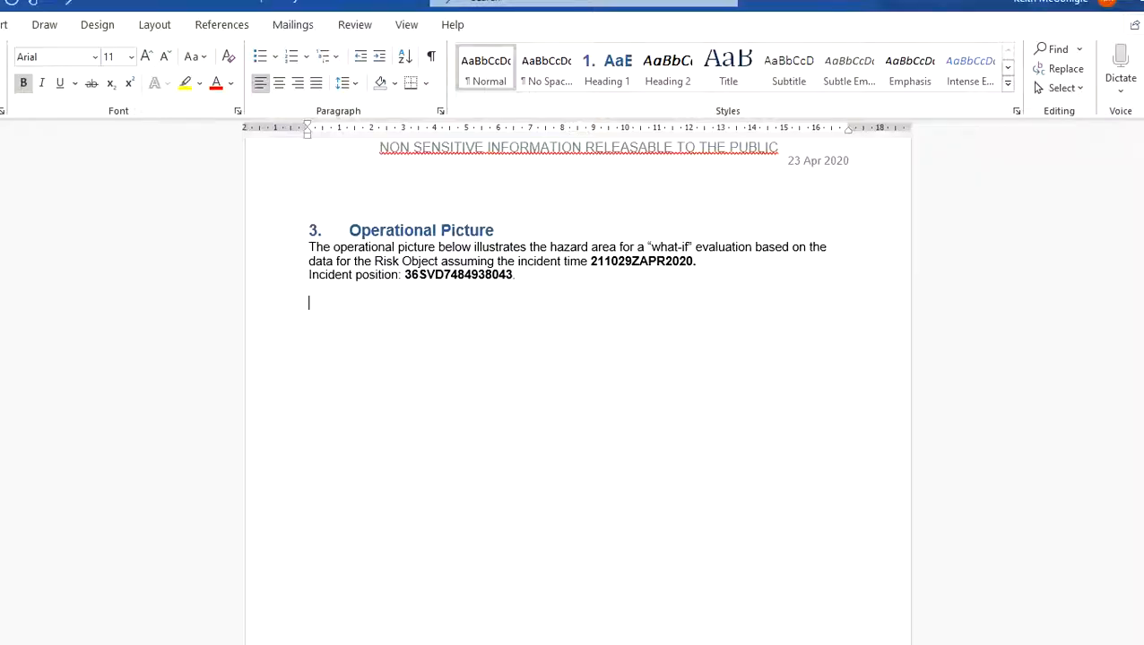
Return to the start of the Word briefing, narrow its window, collapse the ribbon and move it clear of the risk object
key("ctrl+Home")
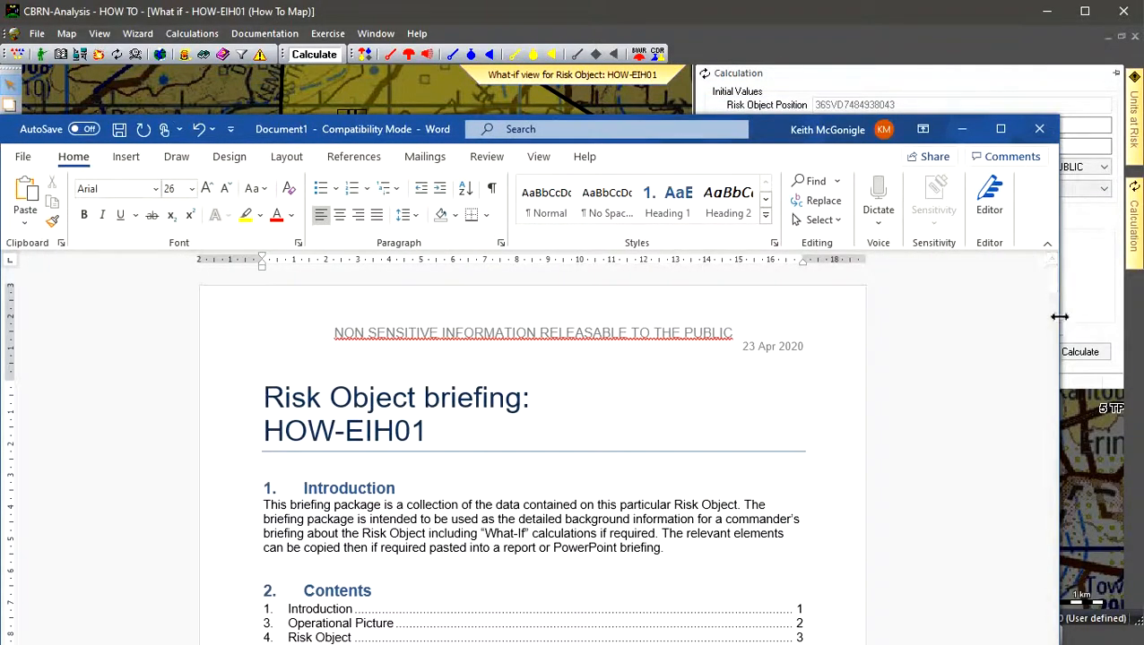
left_click_drag(1059, 316, 710, 312)
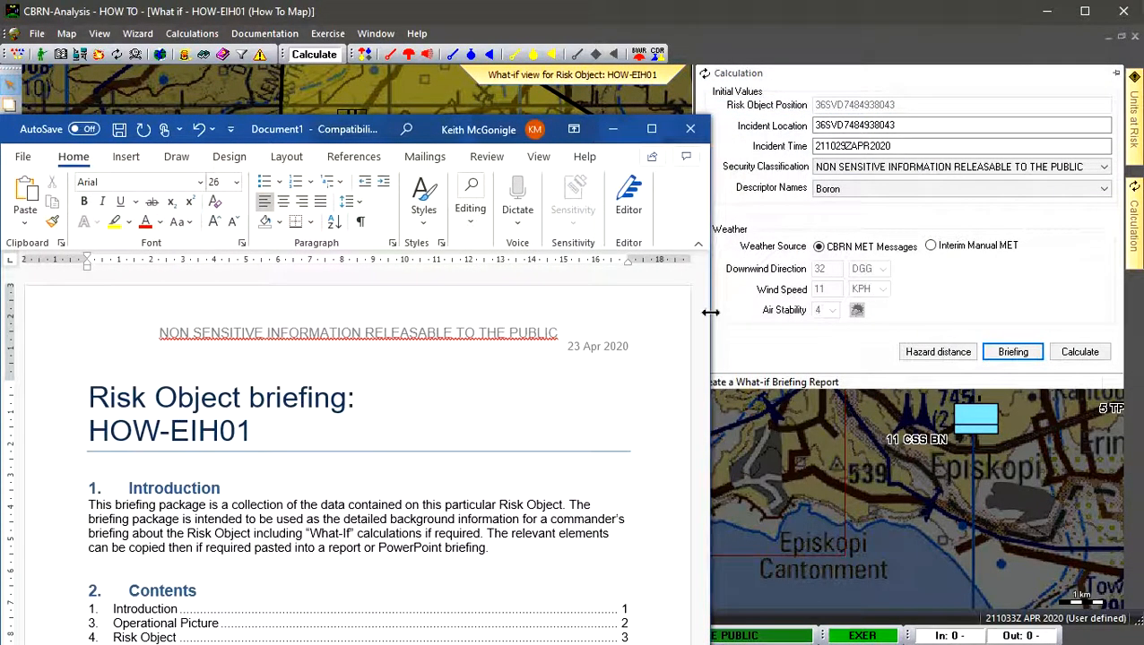
left_click(698, 242)
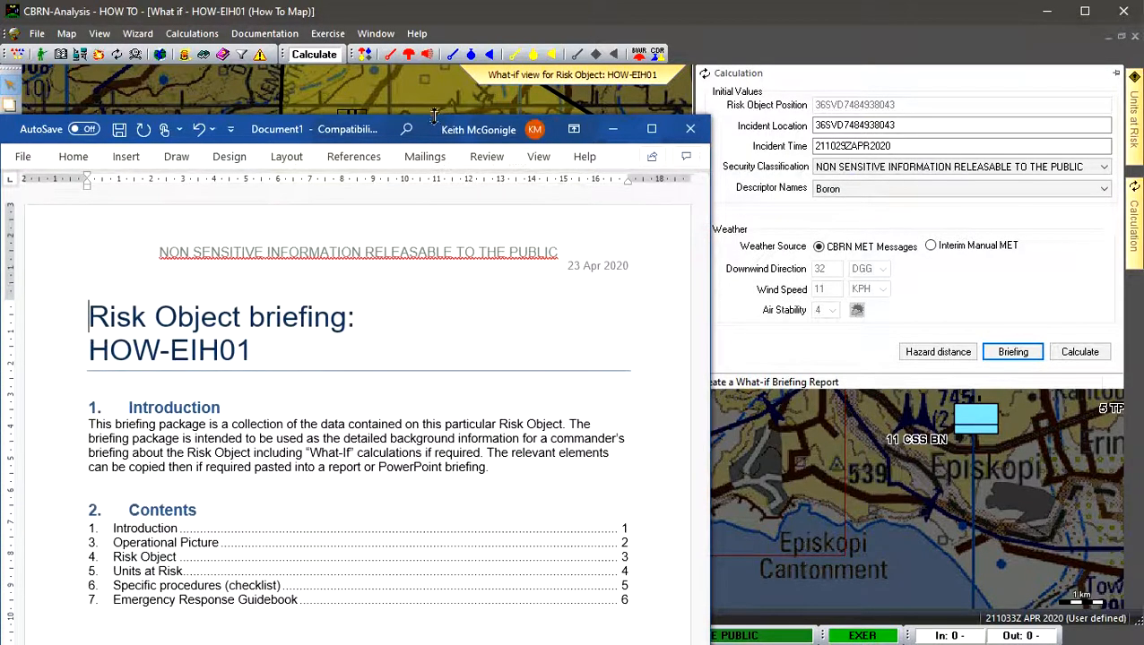
left_click_drag(427, 130, 812, 39)
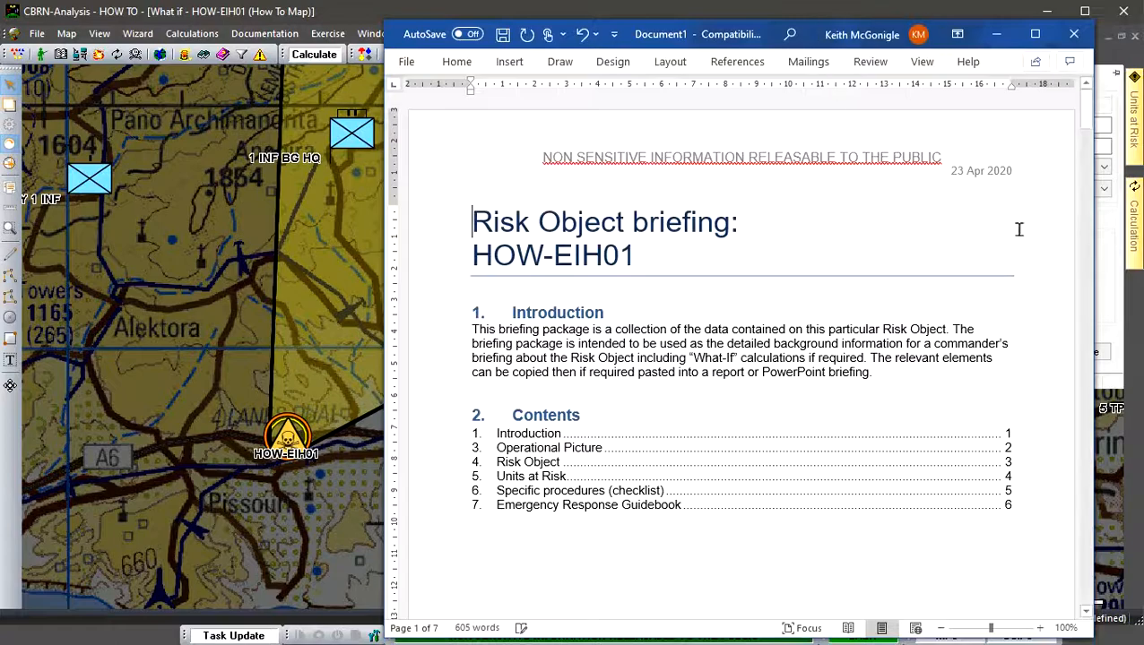
Look through the briefing from the Operational Picture to the specific procedures section and return to its first page
left_click_drag(1080, 109, 1089, 197)
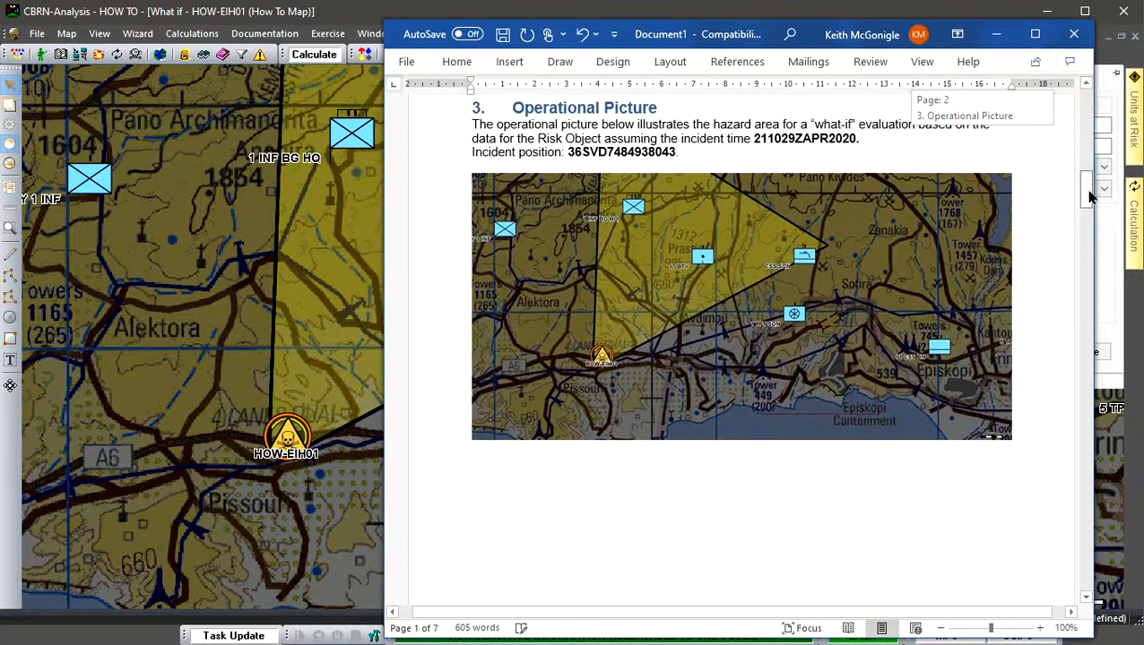
left_click_drag(1090, 201, 1097, 432)
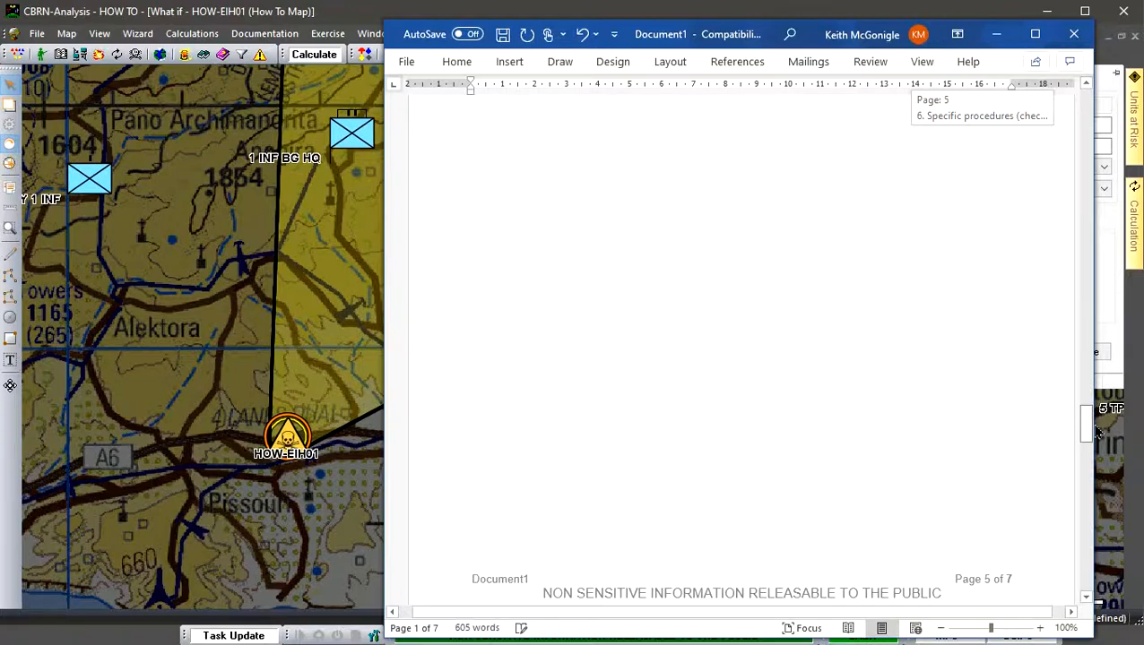
left_click_drag(1097, 434, 1083, 94)
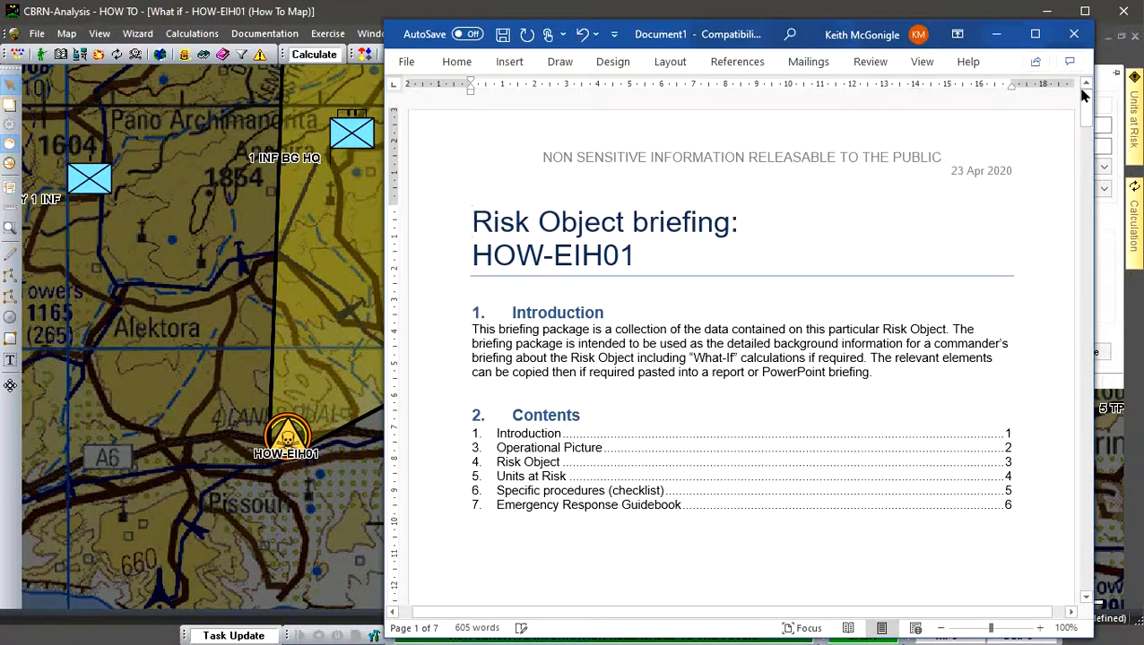
Close the briefing document without saving it and close the what-if view in CBRN-Analysis
left_click(1066, 40)
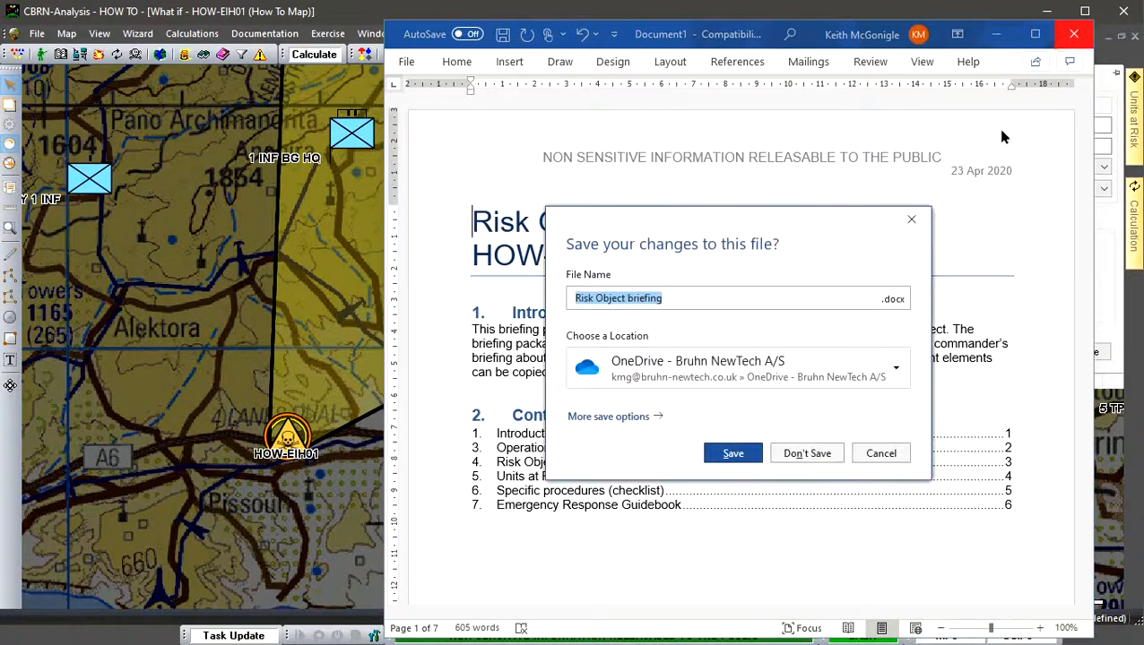
left_click(815, 453)
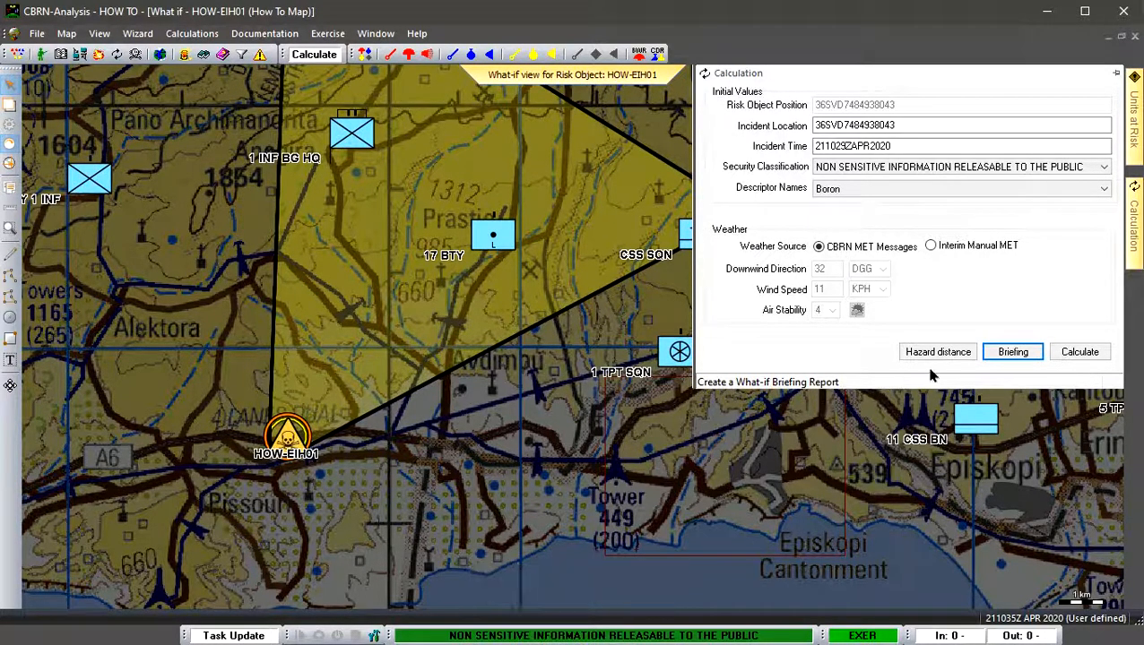
left_click(1135, 38)
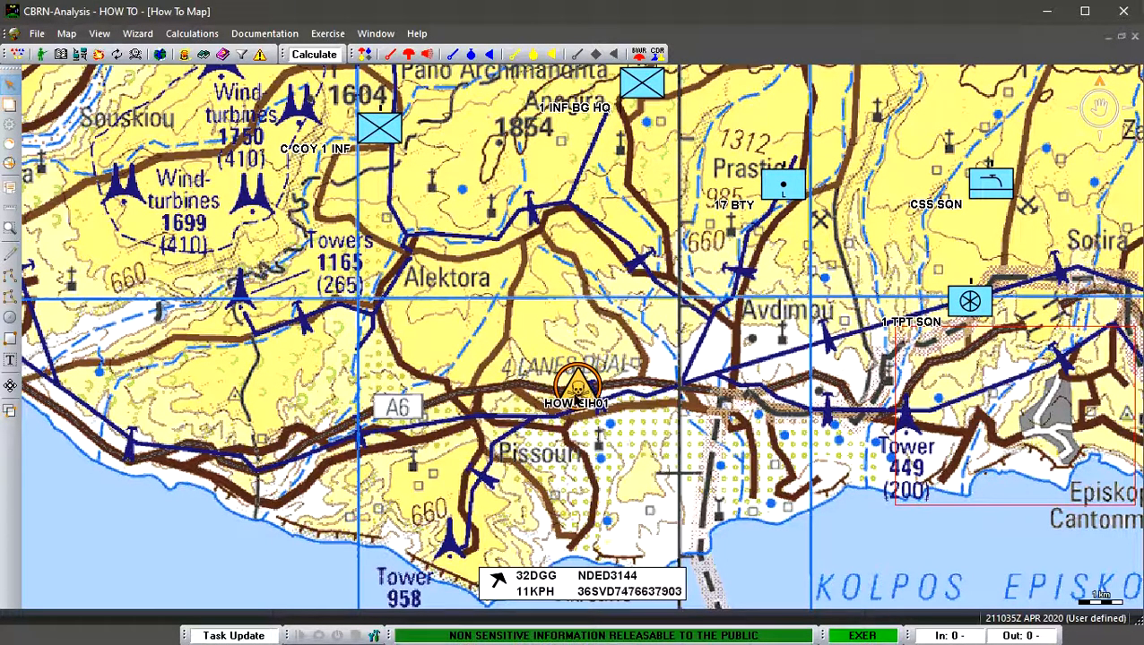
Generate a CBRN 2 CHEM message from the HOW-EIH01 risk object using the Boron release scenario, review it and cancel it
double_click(577, 387)
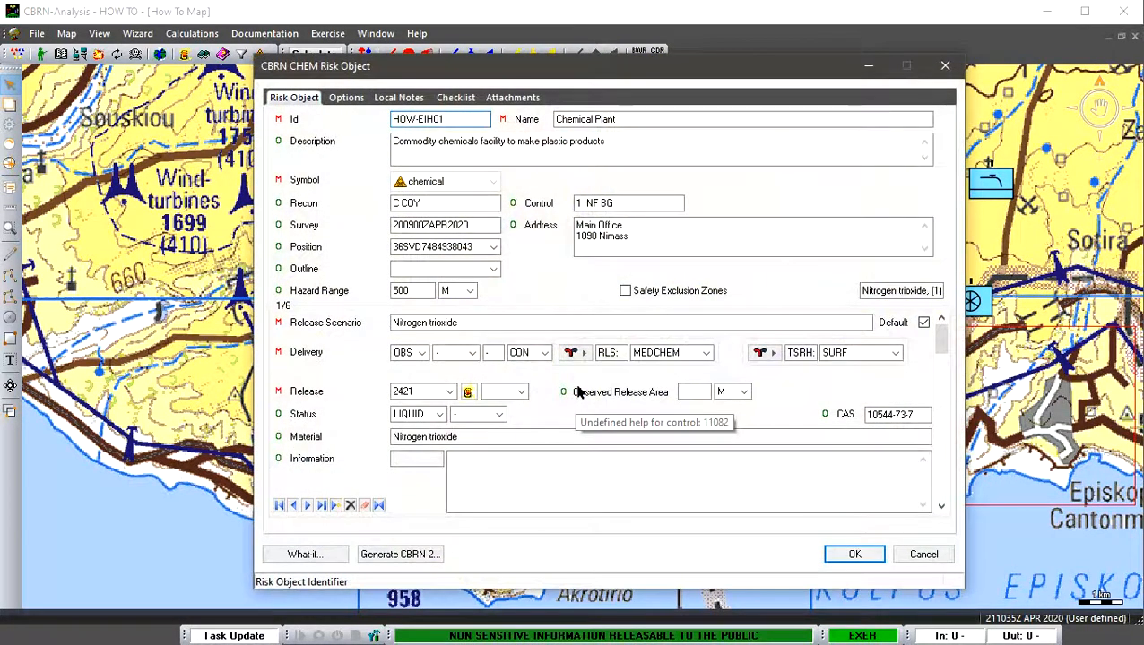
left_click(410, 556)
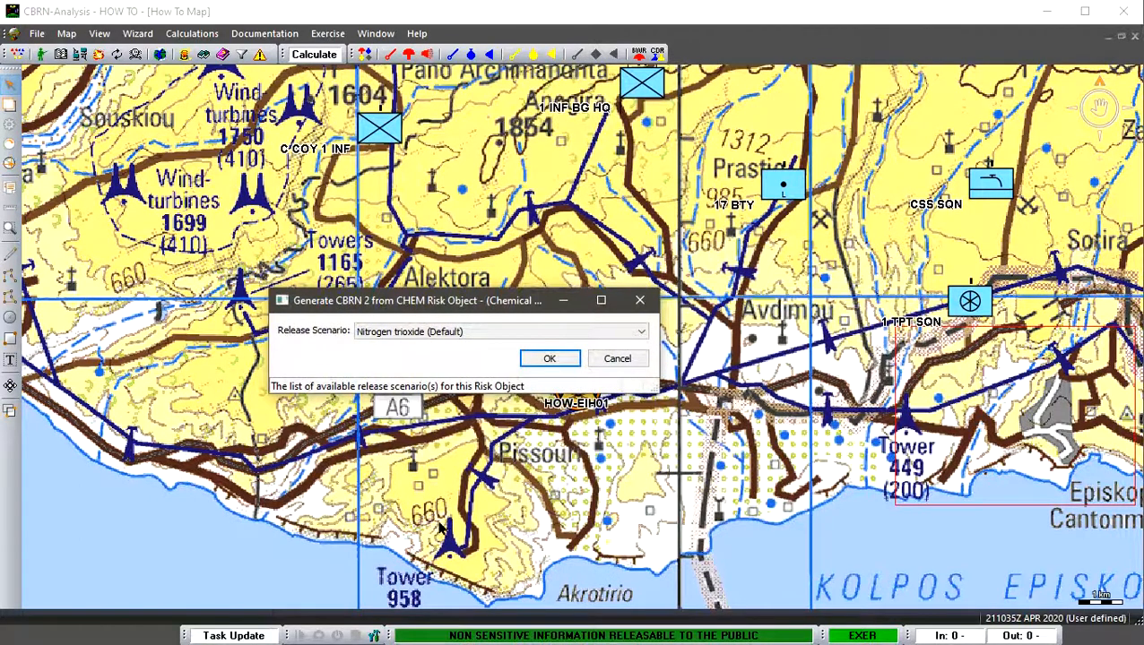
left_click_drag(517, 306, 687, 222)
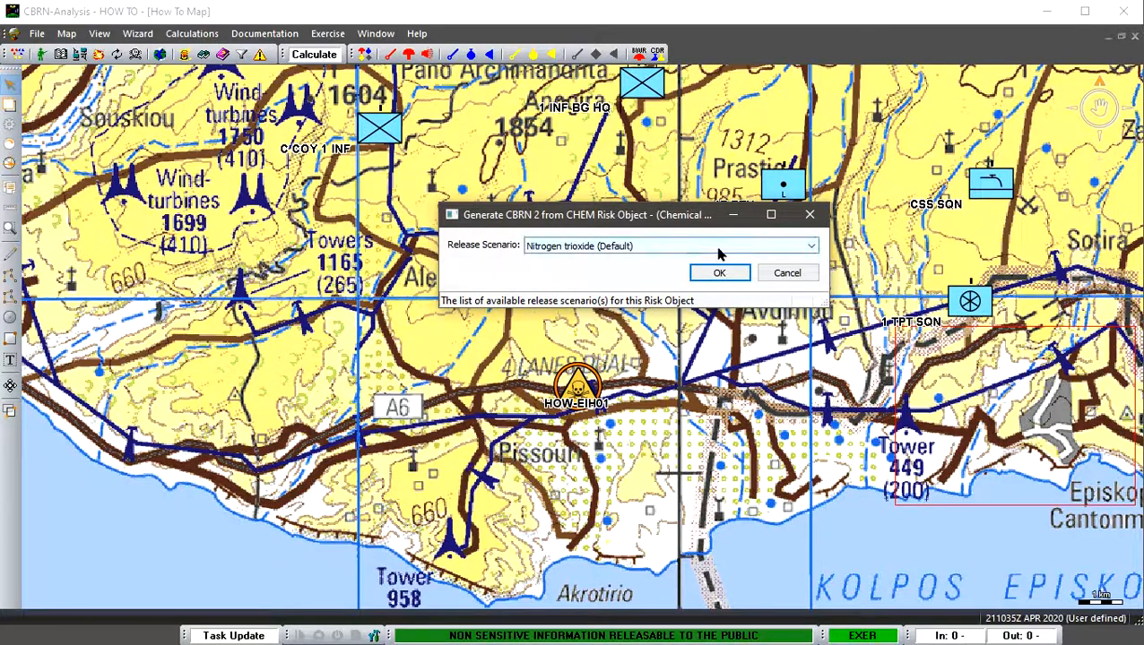
left_click(811, 247)
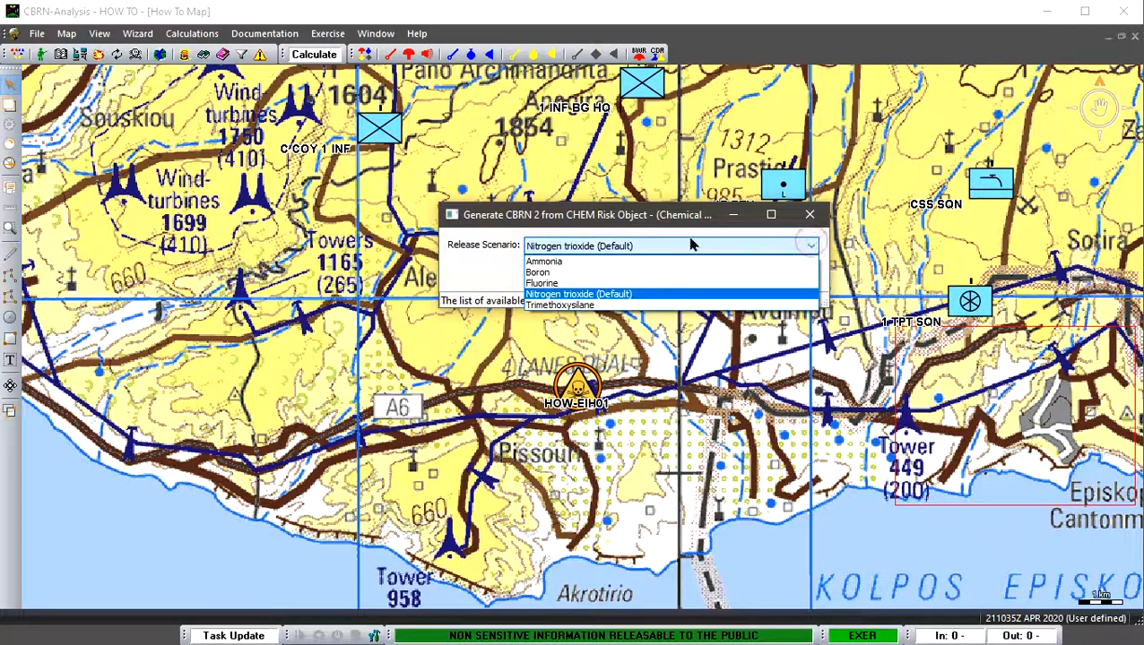
left_click(604, 273)
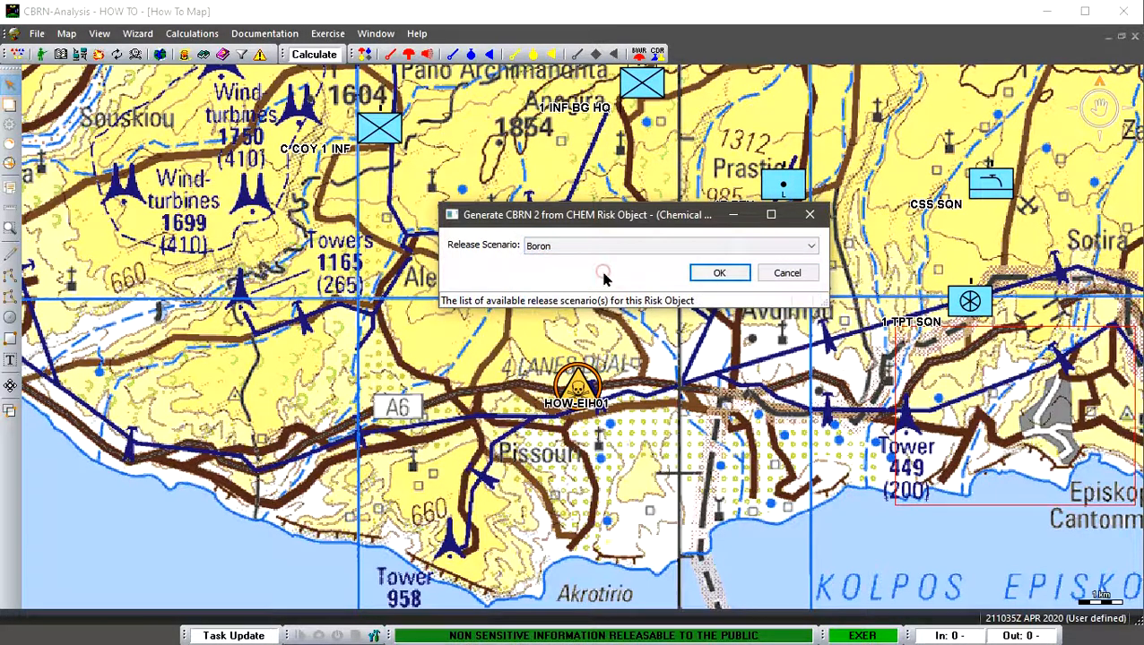
left_click(718, 273)
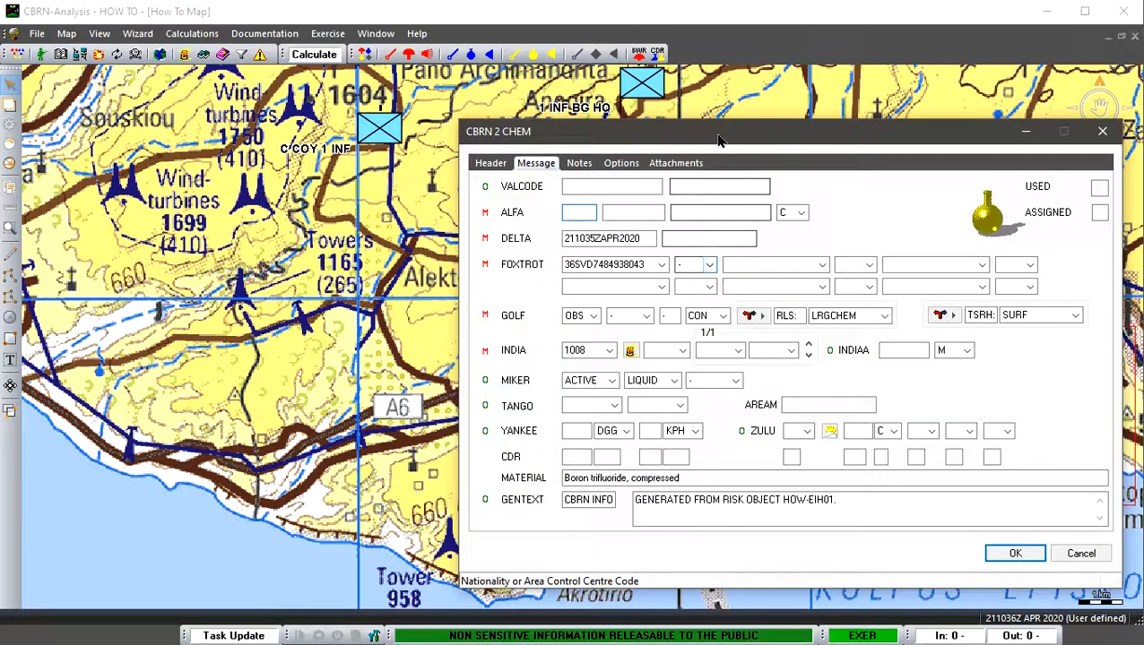
left_click_drag(717, 139, 610, 118)
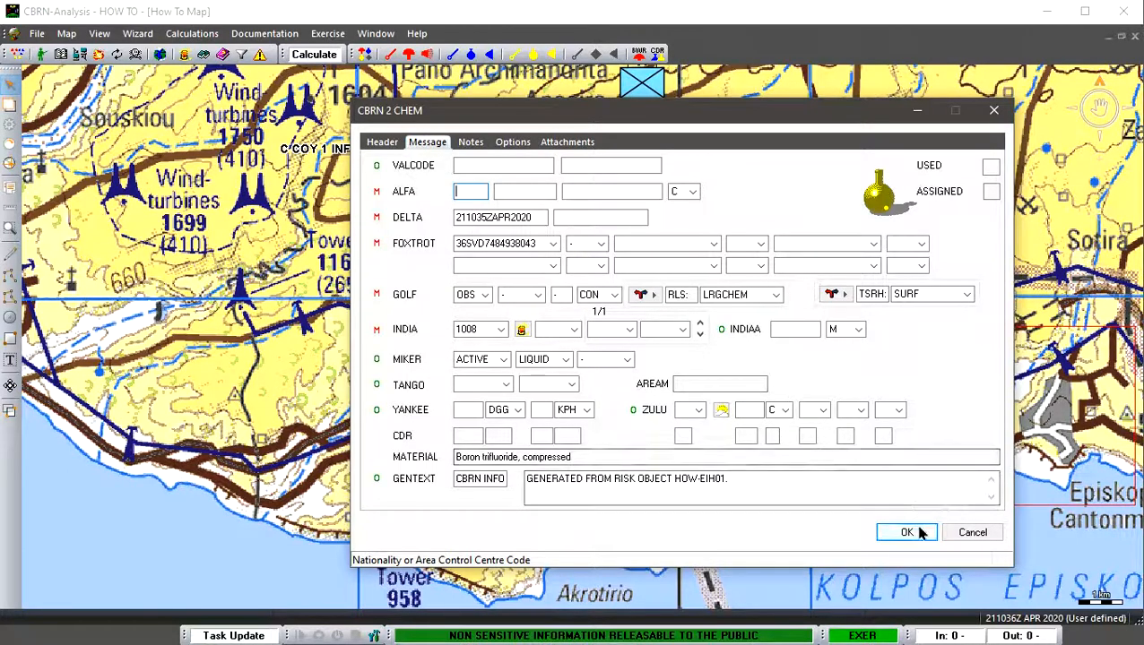
left_click(971, 532)
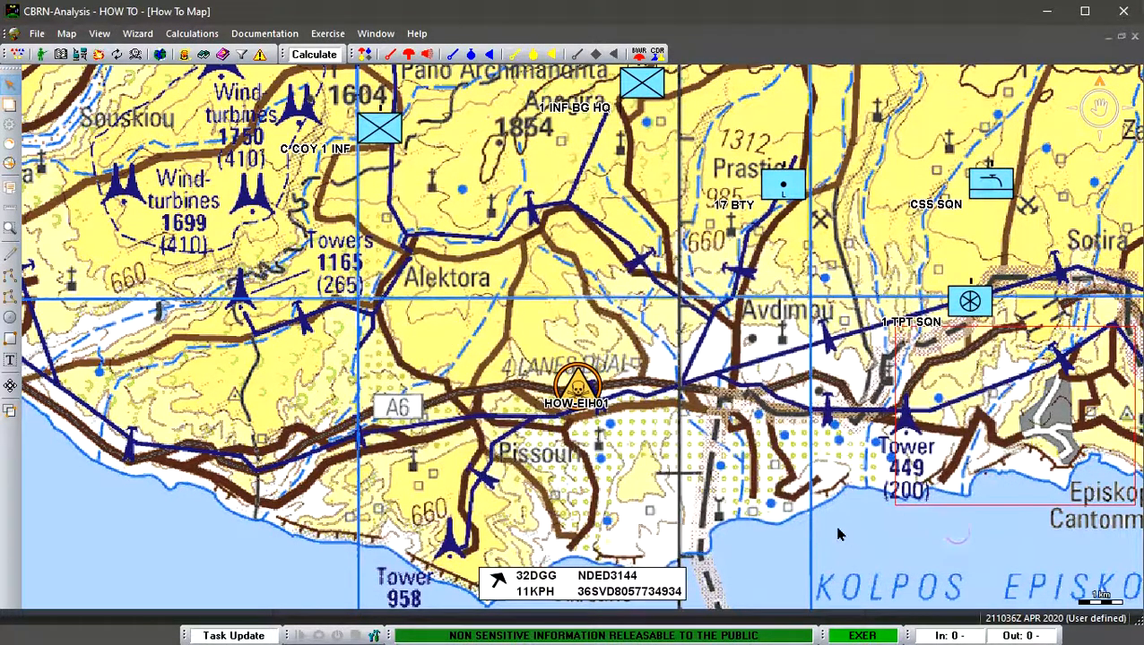